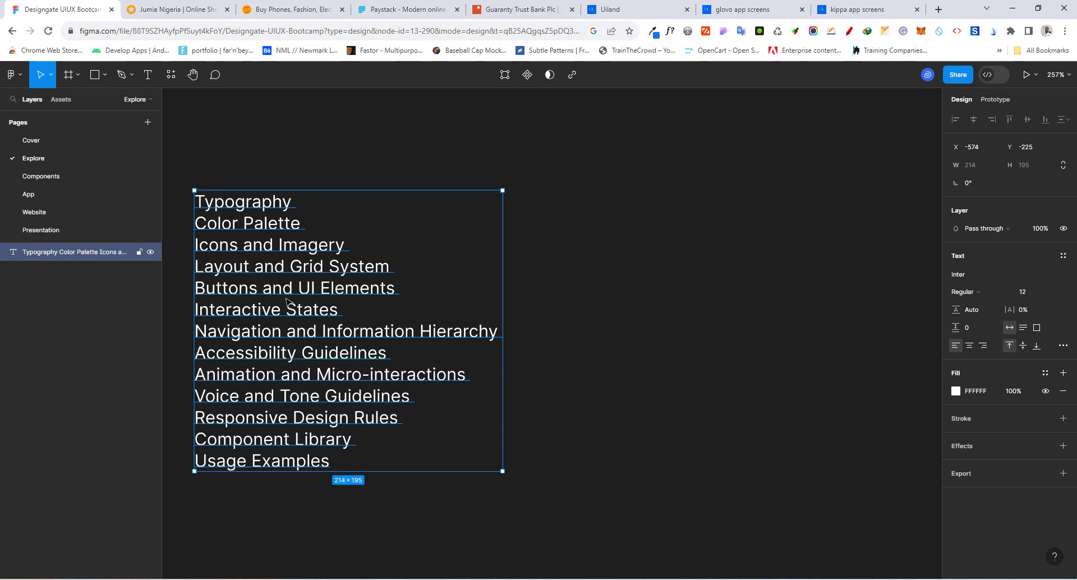
# Switch to the Jumia homepage and examine the text styling of its Flash Sales, Limited Stock Deals and other product sections
pyautogui.click(188, 9)
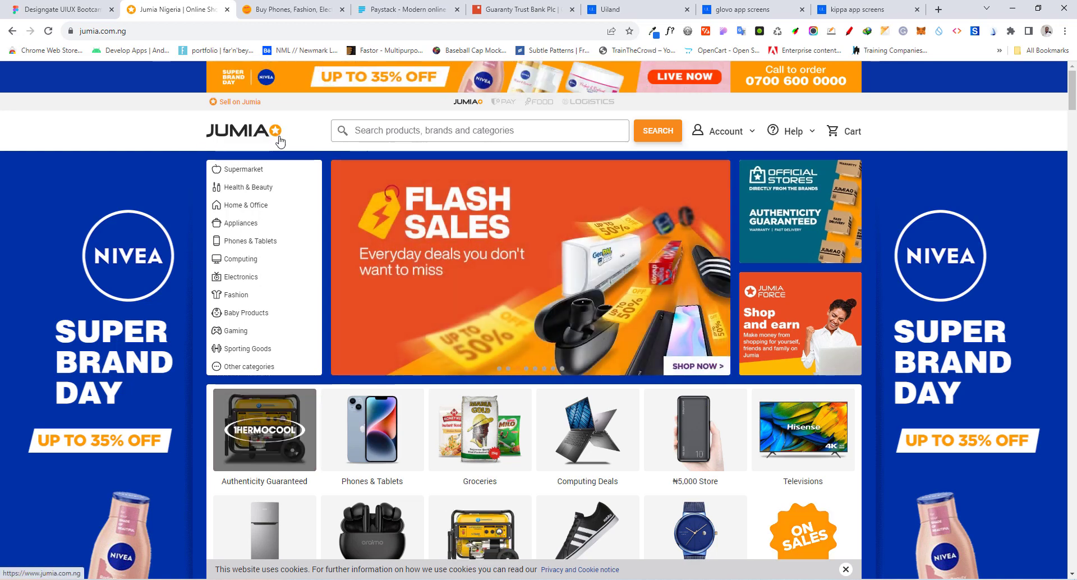
pyautogui.scroll(-10, 408, 216)
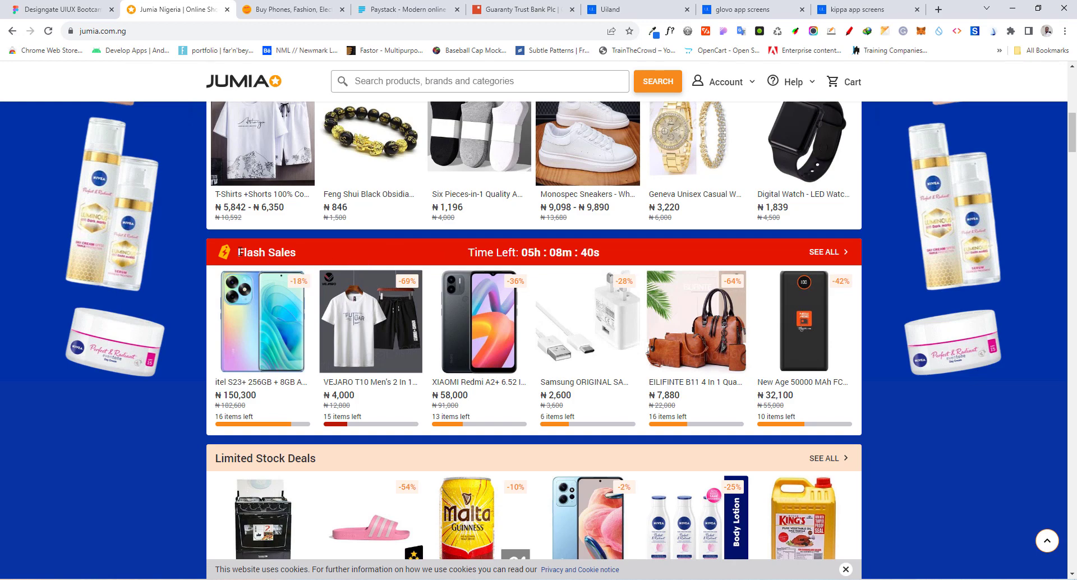
pyautogui.click(330, 245)
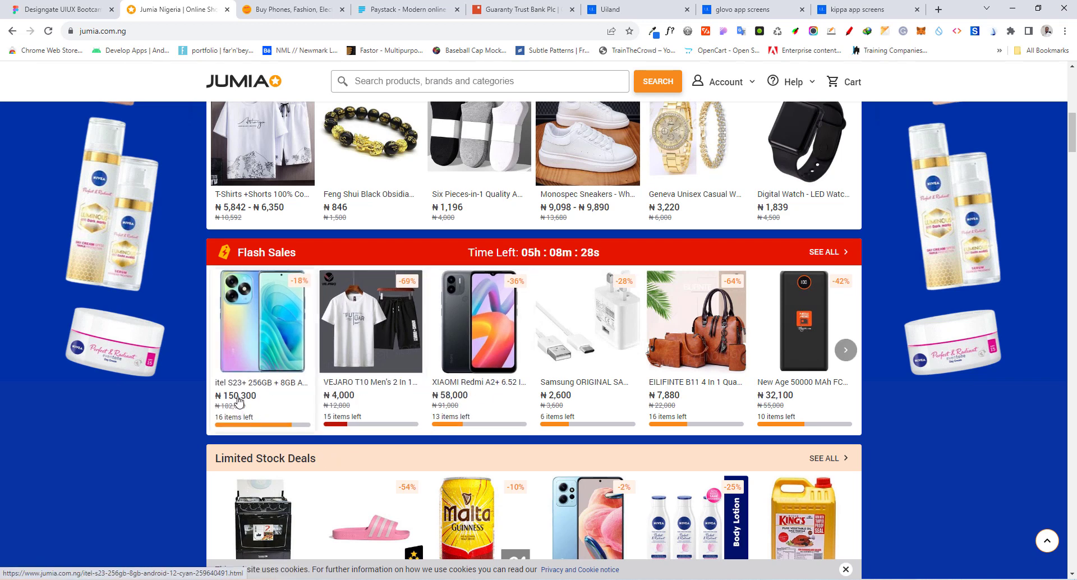
pyautogui.scroll(-1, 335, 316)
pyautogui.scroll(-4, 335, 317)
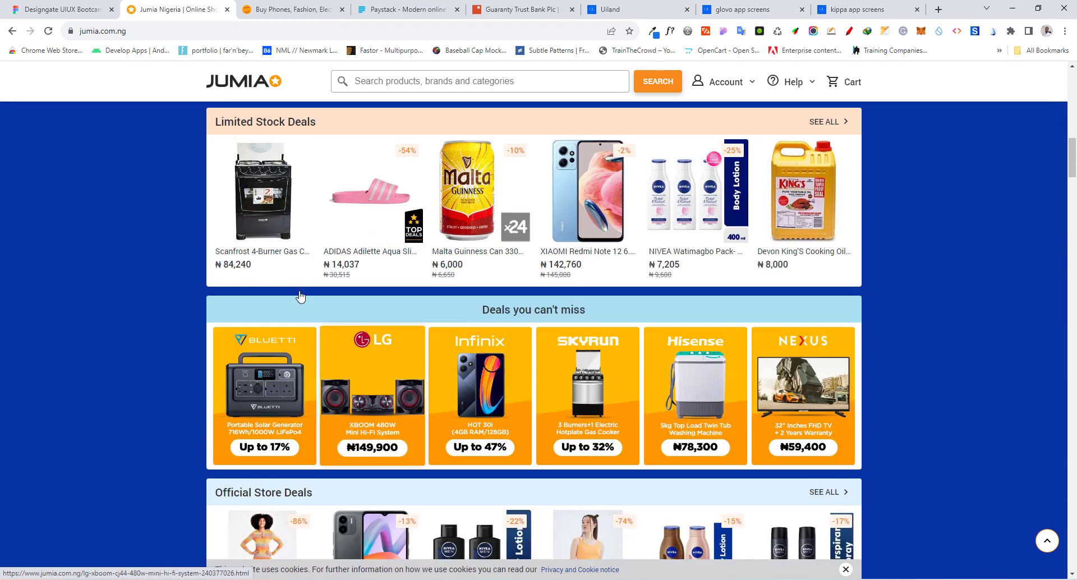
# Switch to the Konga homepage, dismiss its notification request, and examine the Sponsored Products and Recommended for you headings and product text
pyautogui.click(280, 10)
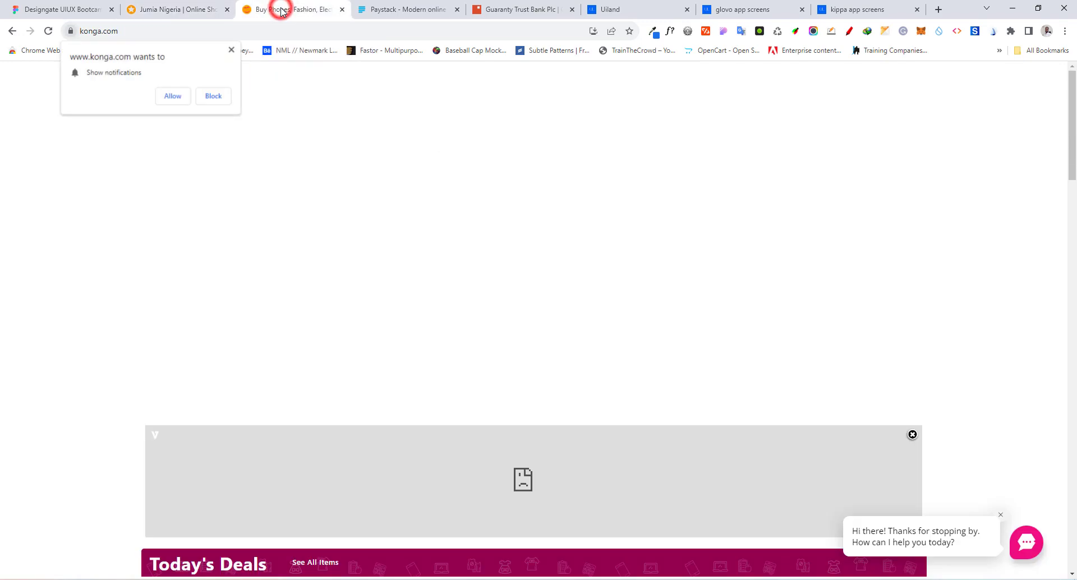
pyautogui.click(231, 49)
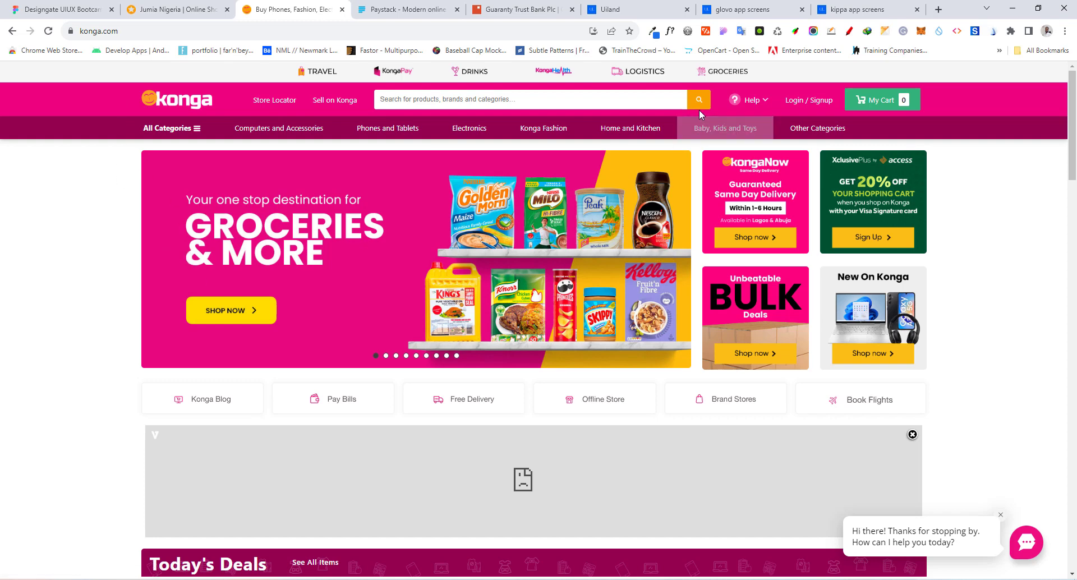
pyautogui.scroll(-8, 67, 227)
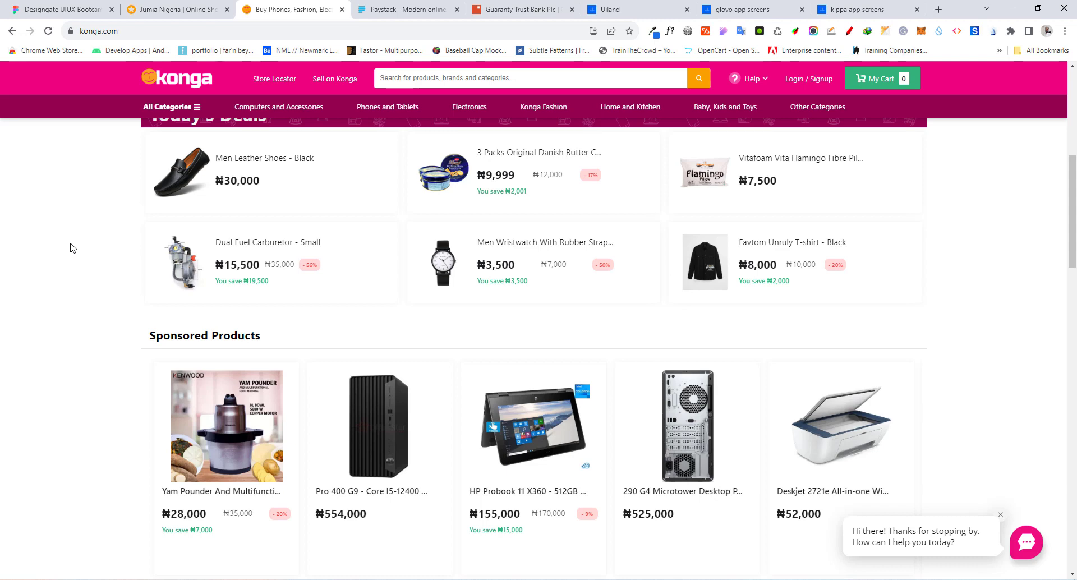
pyautogui.scroll(-2, 79, 296)
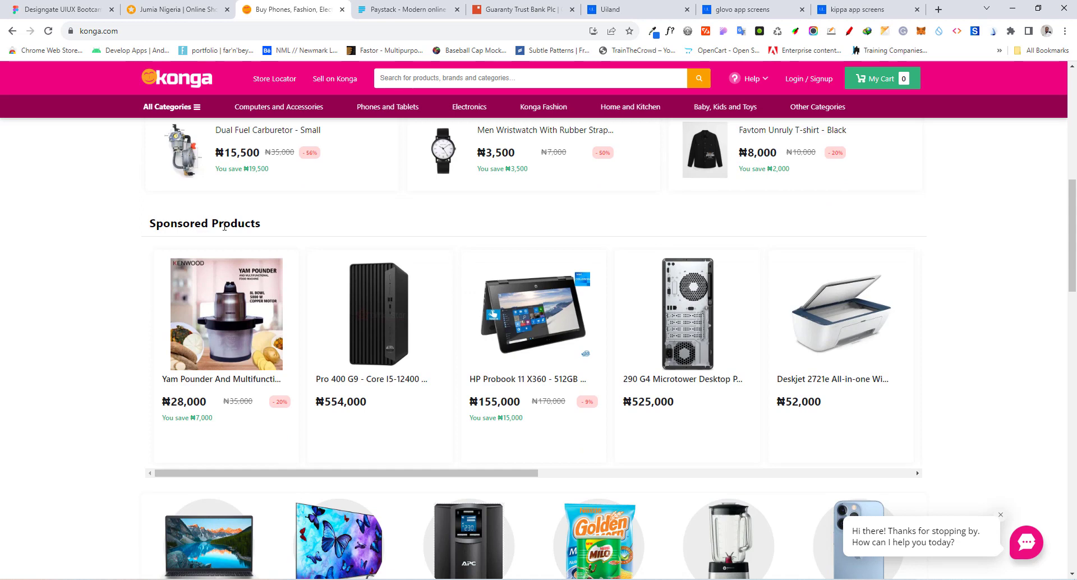
pyautogui.moveTo(140, 226); pyautogui.dragTo(314, 228)
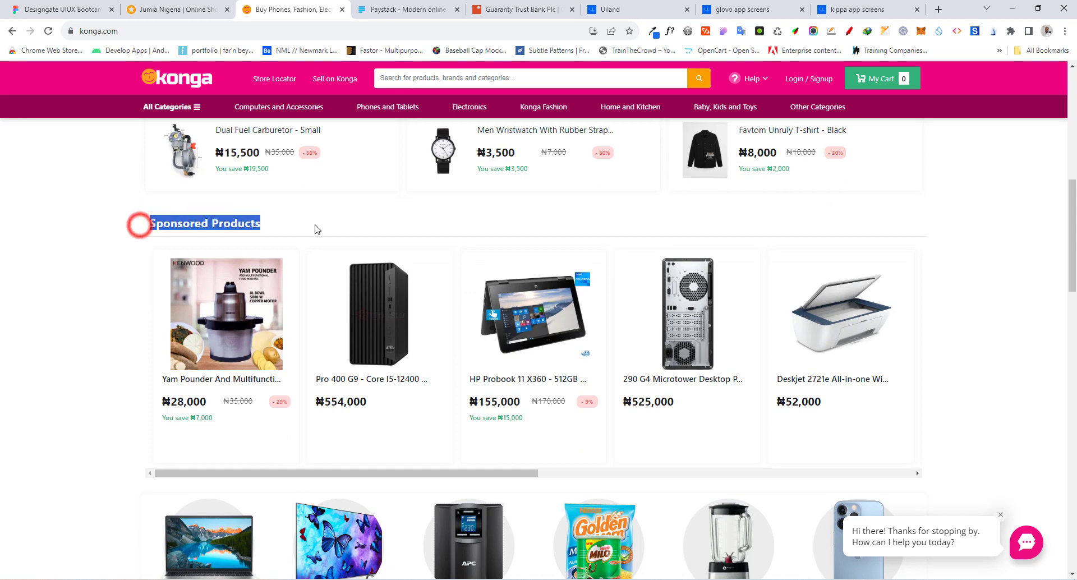
pyautogui.scroll(-7, 79, 261)
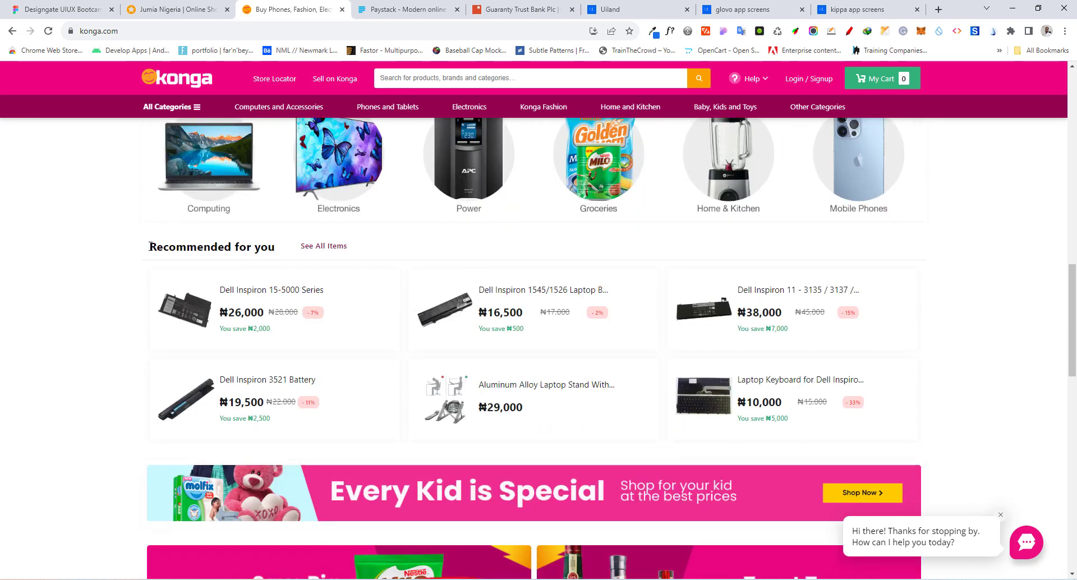
pyautogui.tripleClick(150, 246)
pyautogui.click(61, 289)
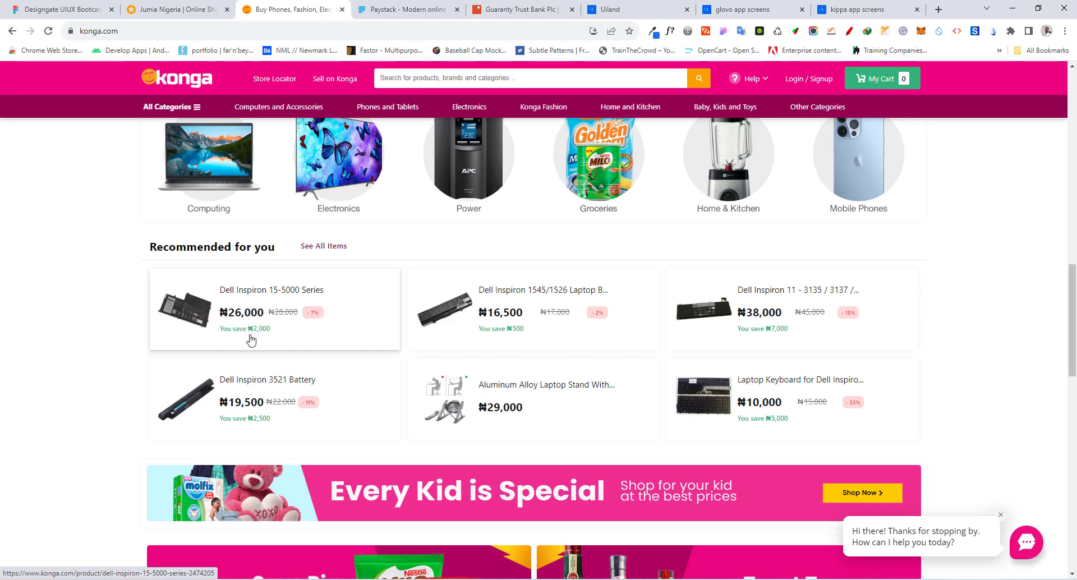
# Switch to the Paystack homepage and examine the hero heading "Modern online and offline payments for Africa" against its supporting text
pyautogui.click(389, 9)
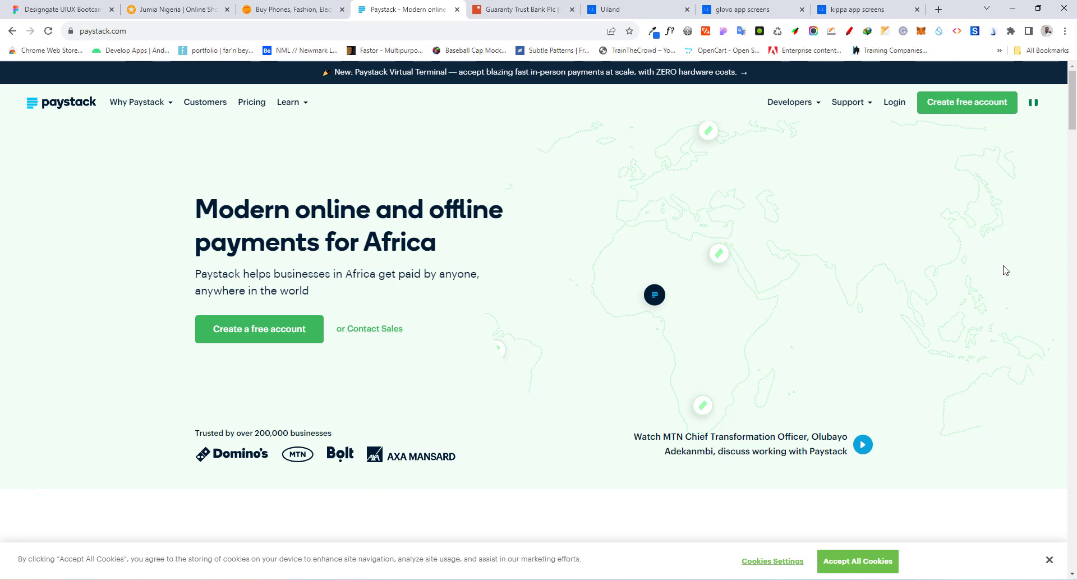
pyautogui.scroll(-5, 1024, 191)
pyautogui.scroll(5, 1026, 201)
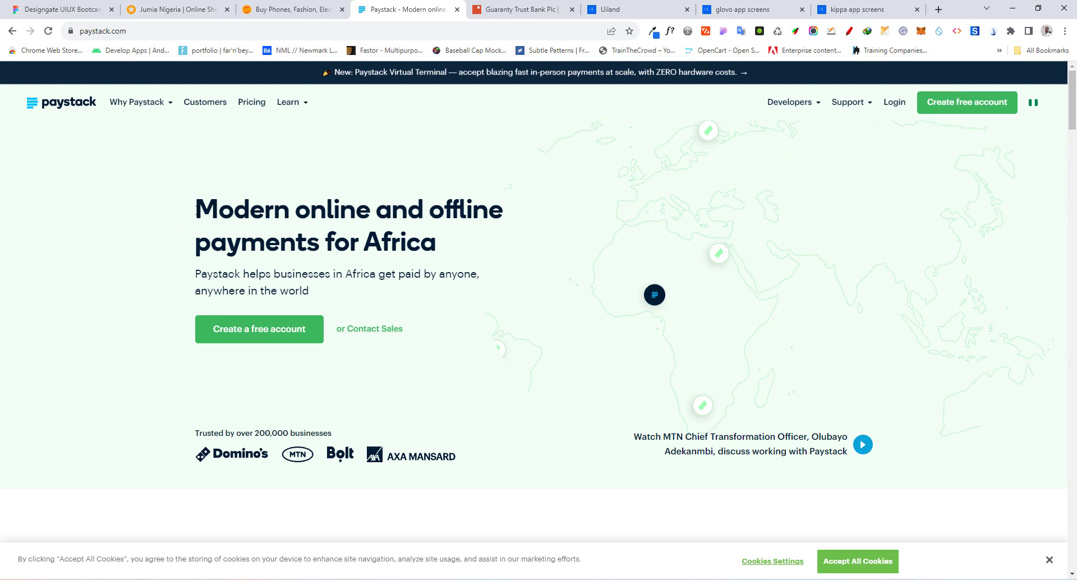
pyautogui.moveTo(195, 208); pyautogui.dragTo(468, 254)
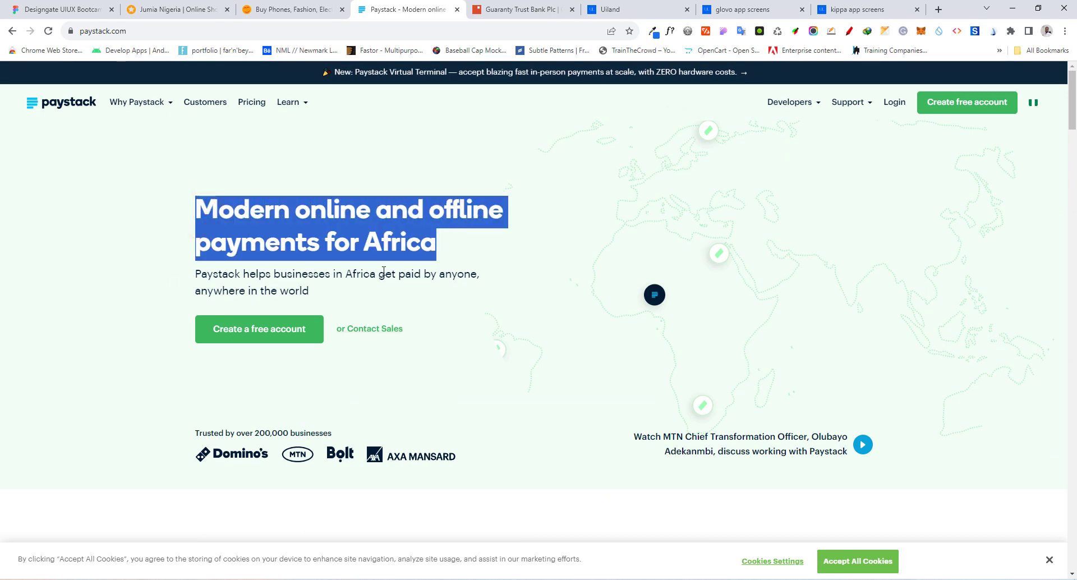
pyautogui.click(340, 274)
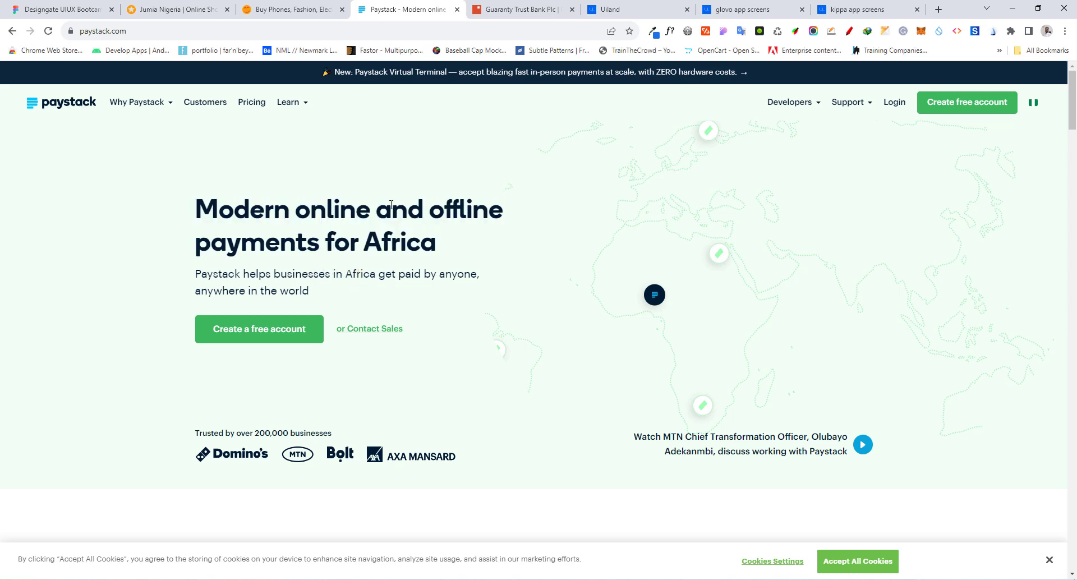
# Compare Paystack's "Simple, easy payments" and "Delight customers" headings with the body text beneath "Simple, easy payments"
pyautogui.scroll(-7, 101, 195)
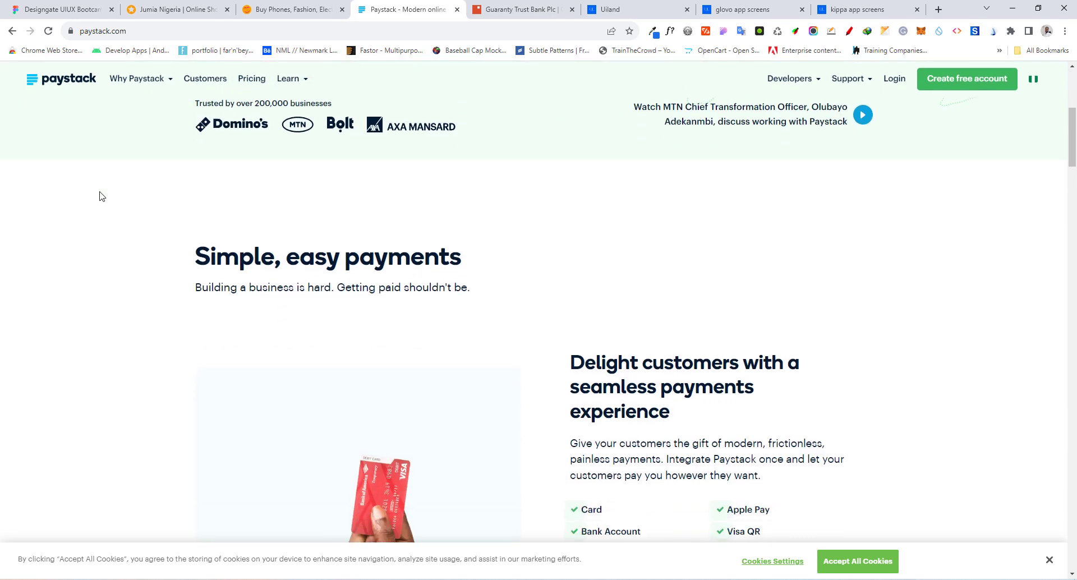
pyautogui.moveTo(193, 193); pyautogui.dragTo(450, 196)
pyautogui.click(372, 207)
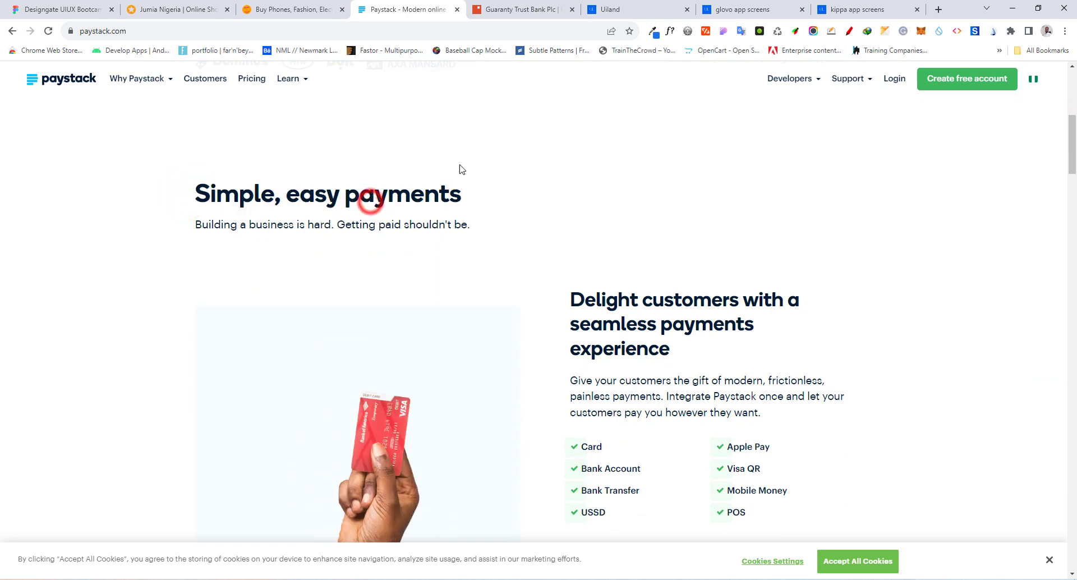
pyautogui.scroll(-1, 471, 180)
pyautogui.click(583, 247)
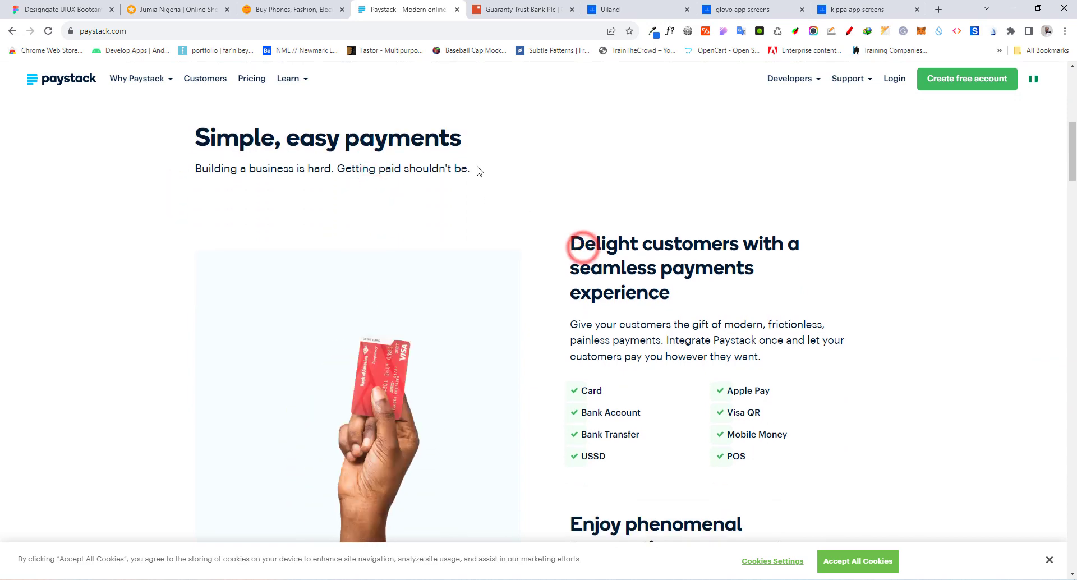
pyautogui.click(441, 142)
pyautogui.click(624, 246)
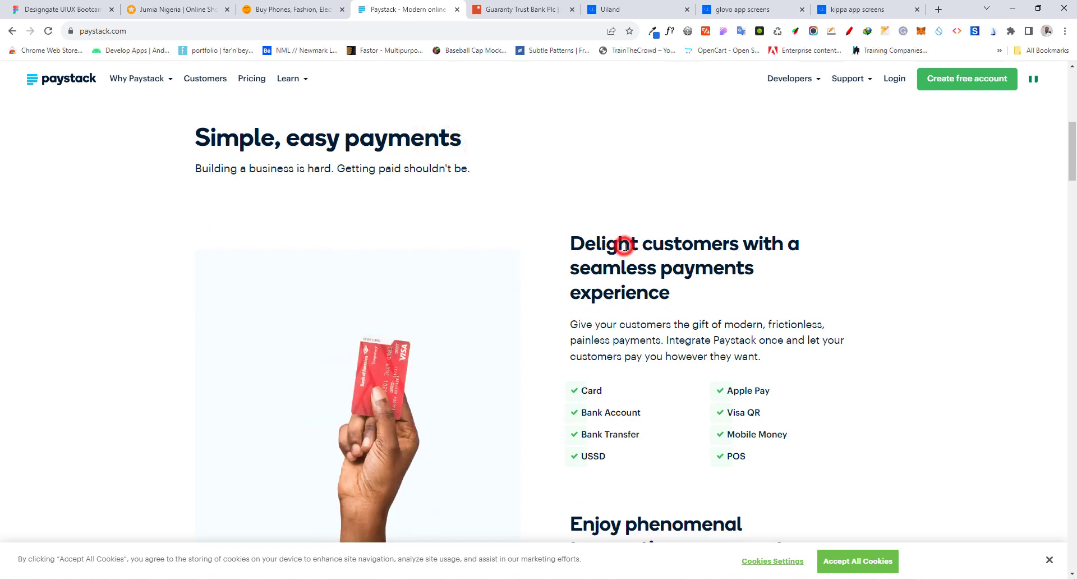
pyautogui.click(435, 136)
pyautogui.moveTo(194, 168); pyautogui.dragTo(466, 168)
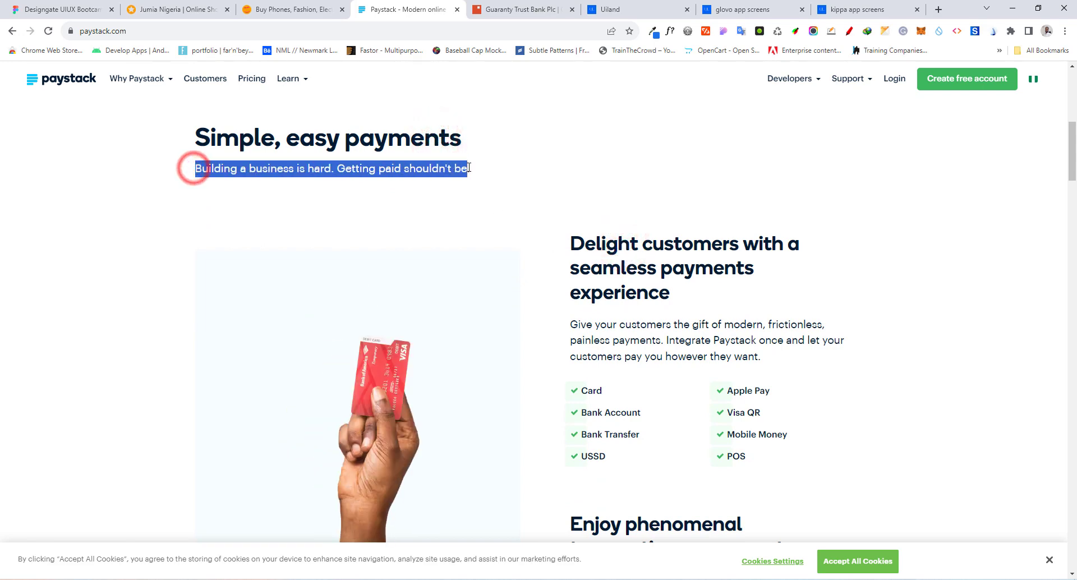
pyautogui.click(534, 156)
pyautogui.moveTo(197, 168); pyautogui.dragTo(531, 170)
pyautogui.scroll(-9, 531, 170)
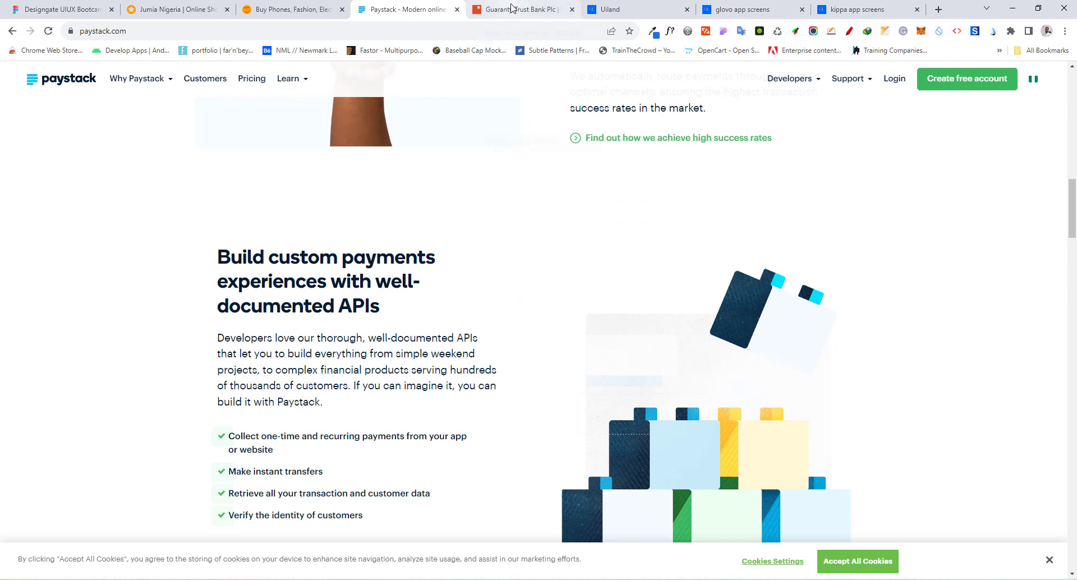
# Switch to the Guaranty Trust Bank homepage and examine its banner and the Innovative Banking Products headings, descriptions and links
pyautogui.click(511, 8)
pyautogui.scroll(8, 204, 264)
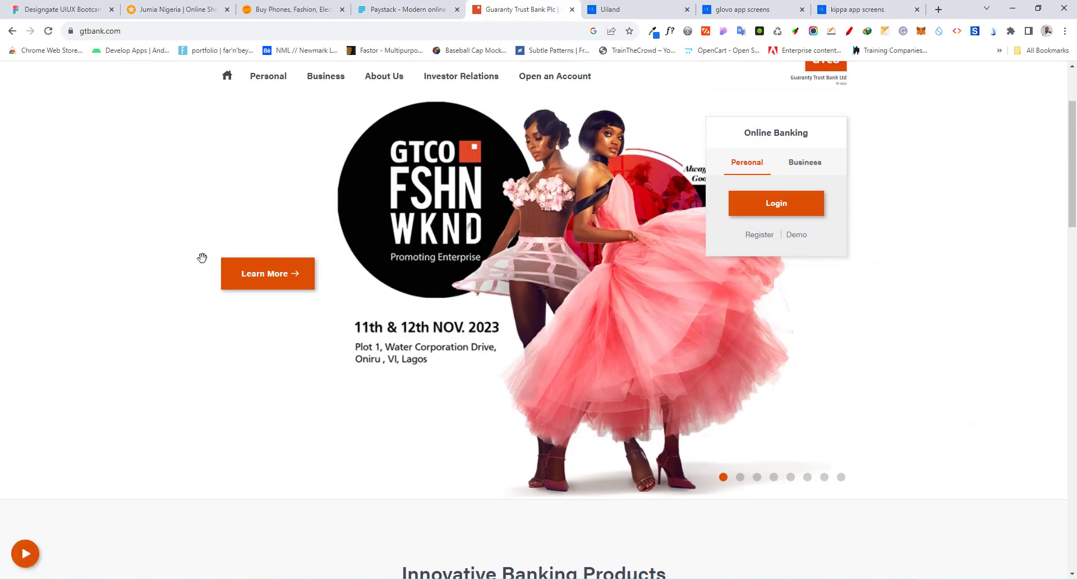
pyautogui.scroll(-9, 201, 258)
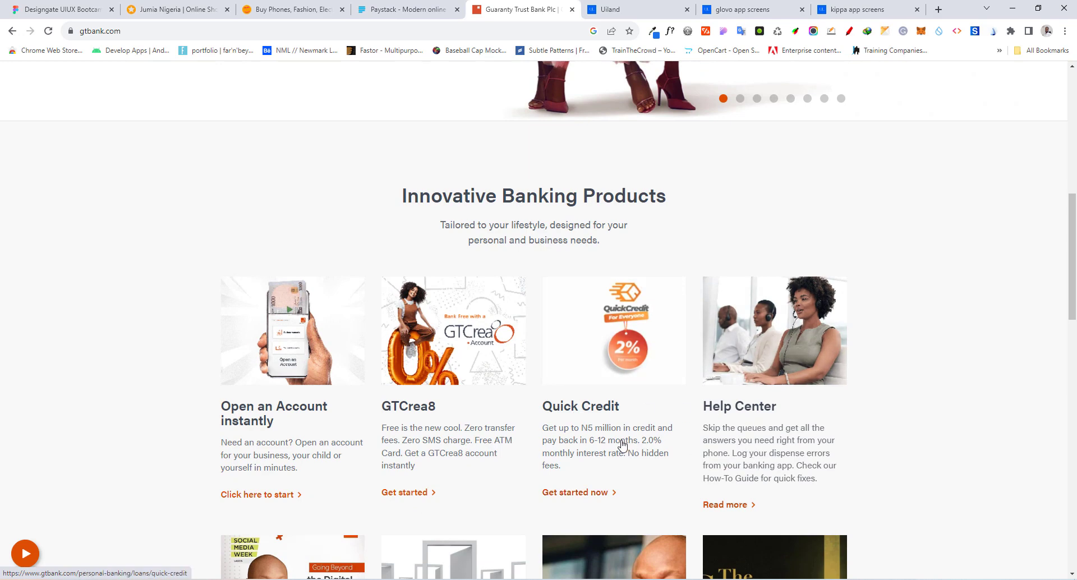
pyautogui.scroll(-1, 169, 382)
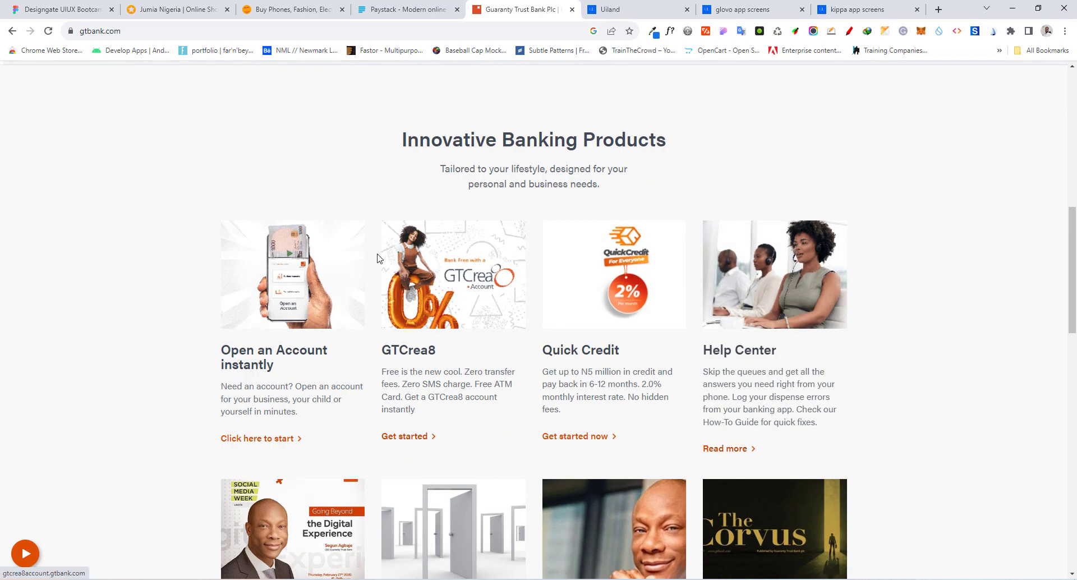
pyautogui.scroll(10, 279, 205)
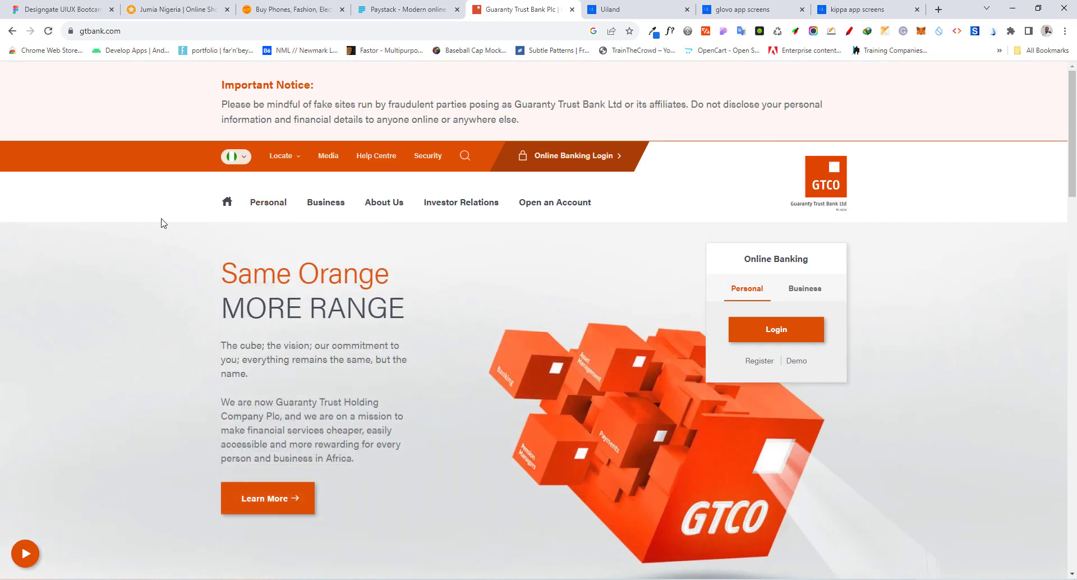
# Go through the Uiland app gallery to the Glovo app screens and examine the splash, location permission and onboarding screens
pyautogui.click(621, 11)
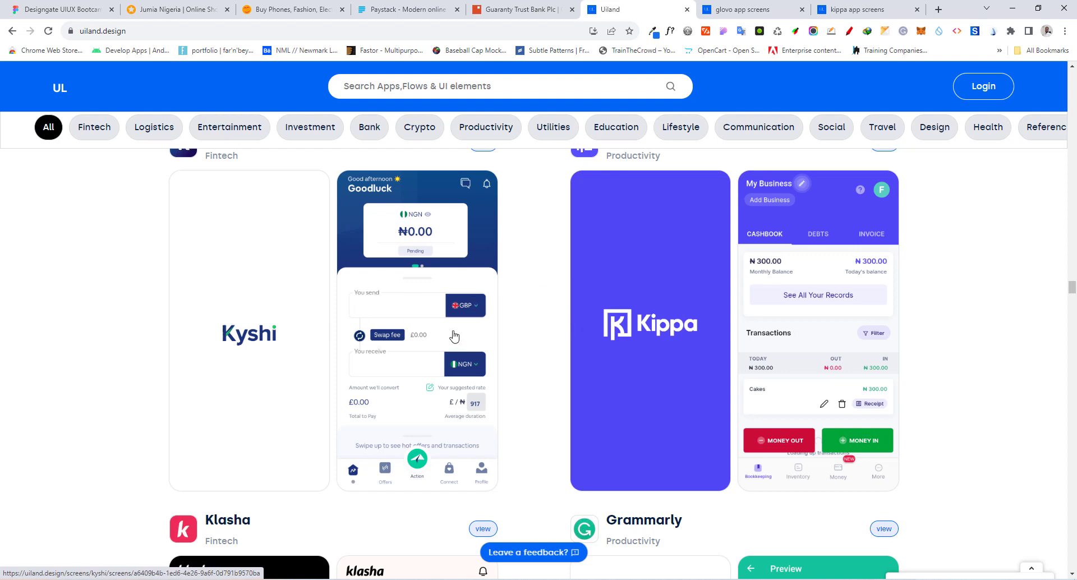
pyautogui.click(774, 9)
pyautogui.scroll(-8, 207, 274)
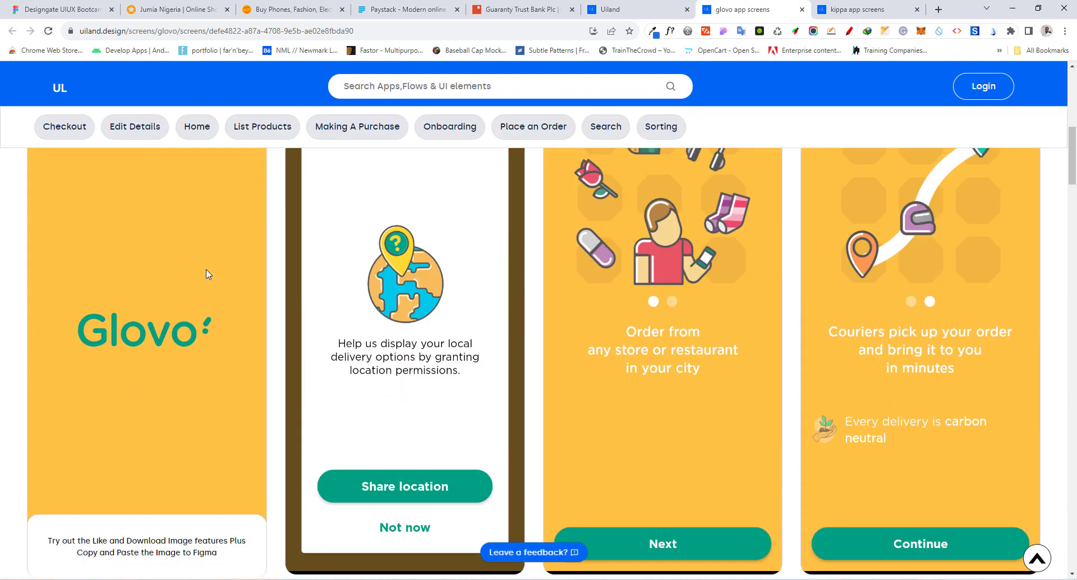
pyautogui.scroll(-2, 208, 273)
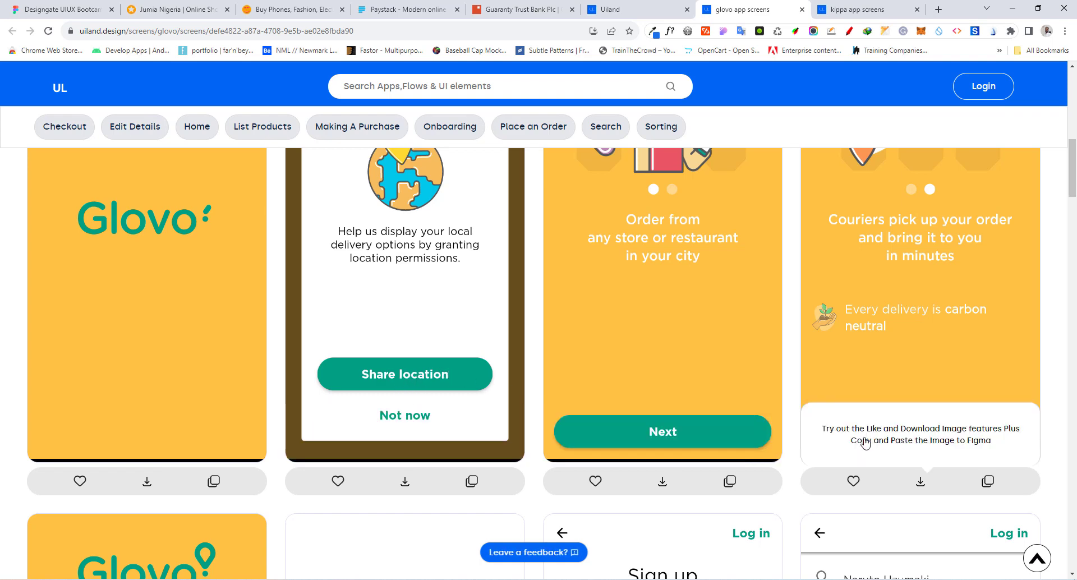
pyautogui.scroll(1, 583, 334)
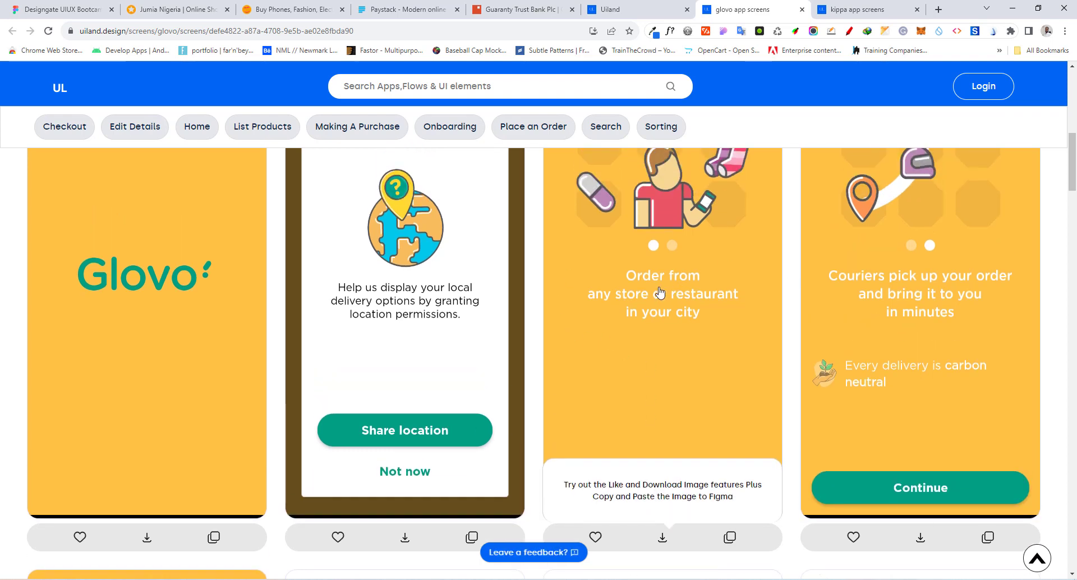
# Examine Glovo's Facebook login and sign-up form screens
pyautogui.scroll(-7, 429, 287)
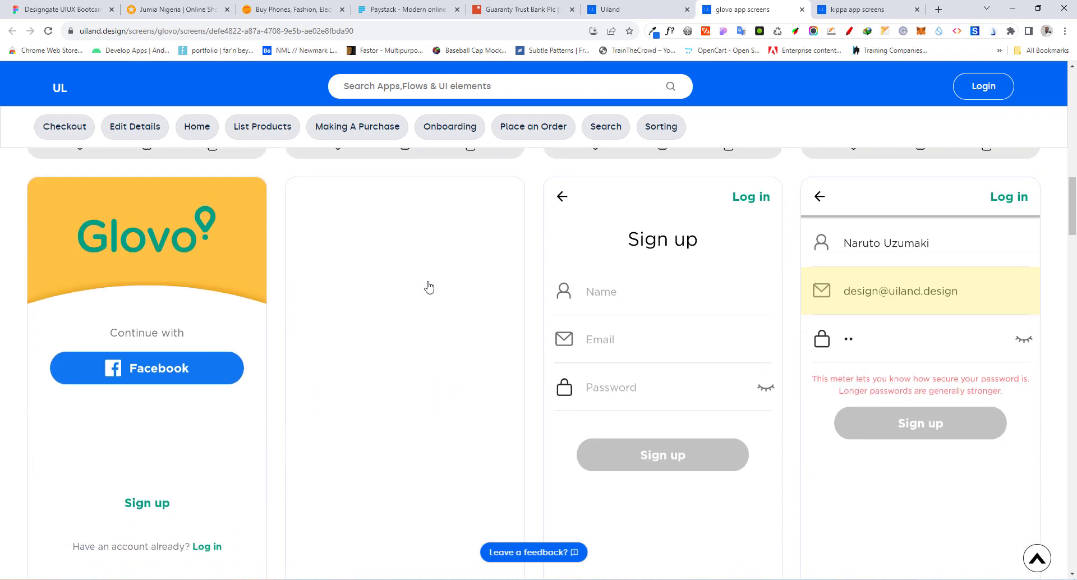
pyautogui.scroll(-4, 429, 287)
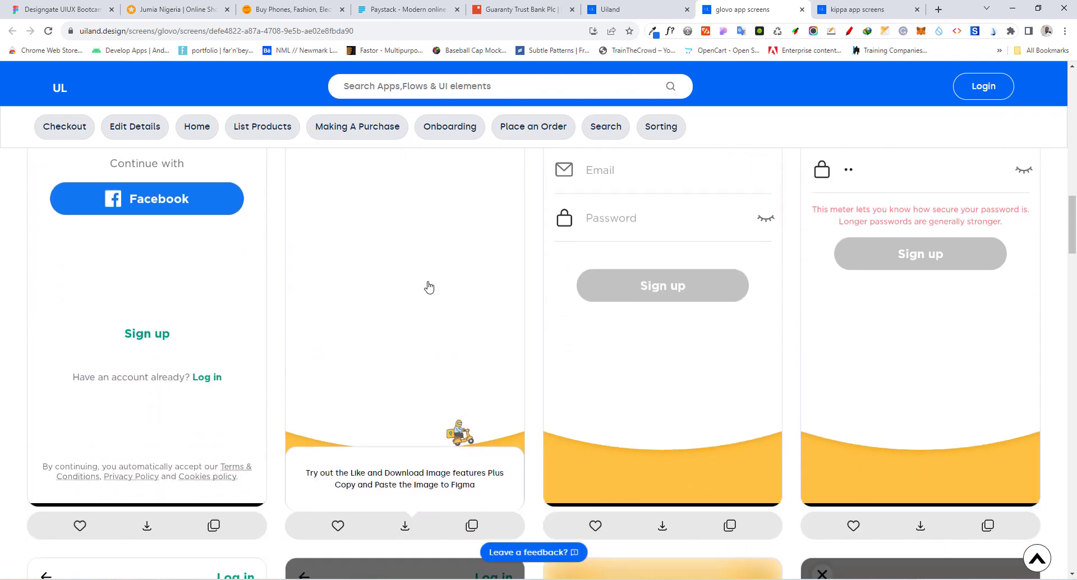
pyautogui.scroll(-3, 429, 288)
pyautogui.scroll(7, 429, 287)
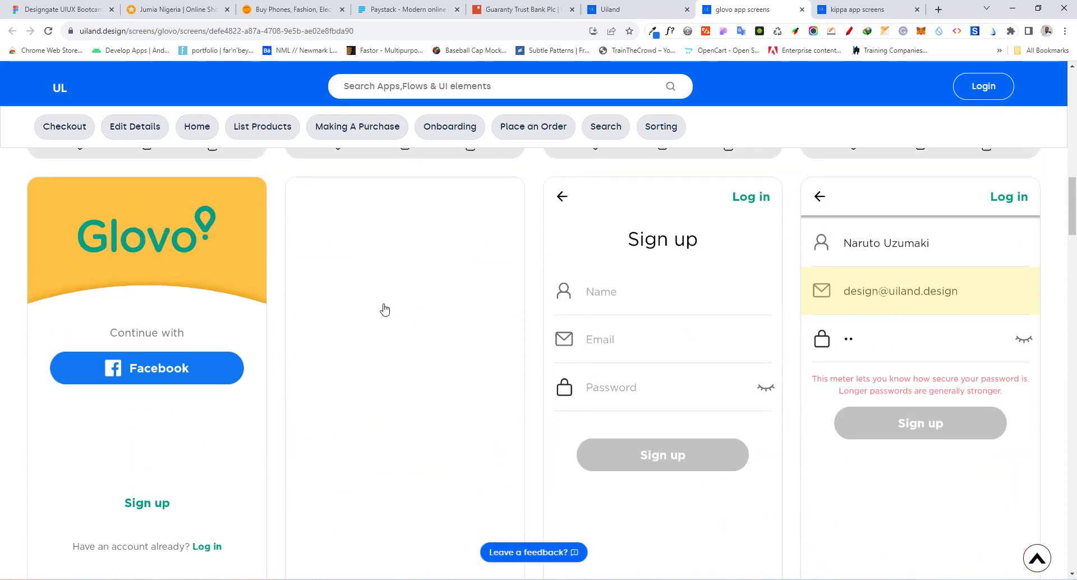
pyautogui.scroll(-1, 384, 309)
pyautogui.scroll(3, 381, 308)
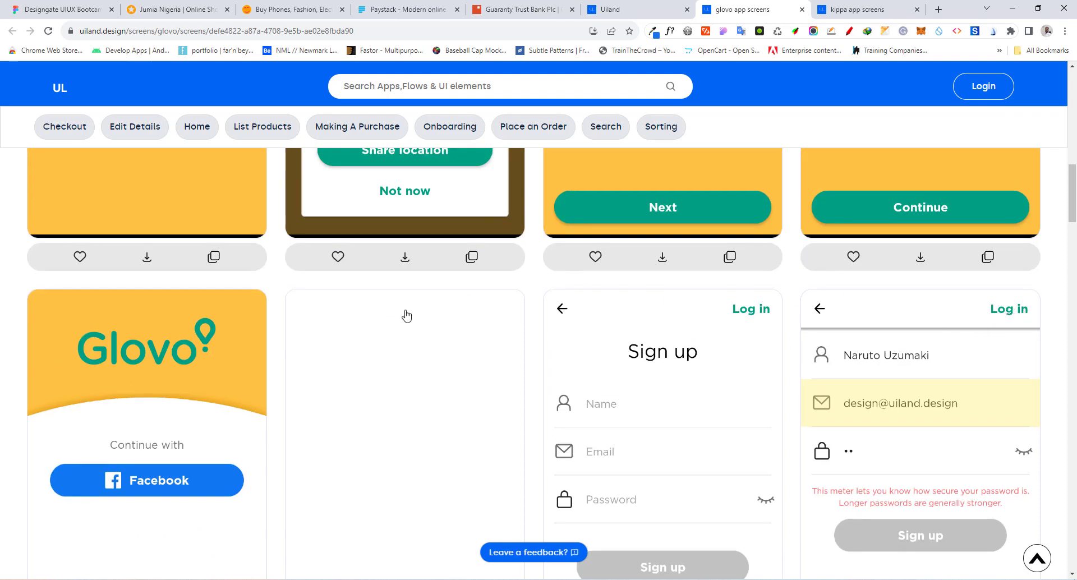
# Examine Glovo's home category, store suggestion and delivery address search screens
pyautogui.scroll(-10, 406, 312)
pyautogui.scroll(-3, 406, 315)
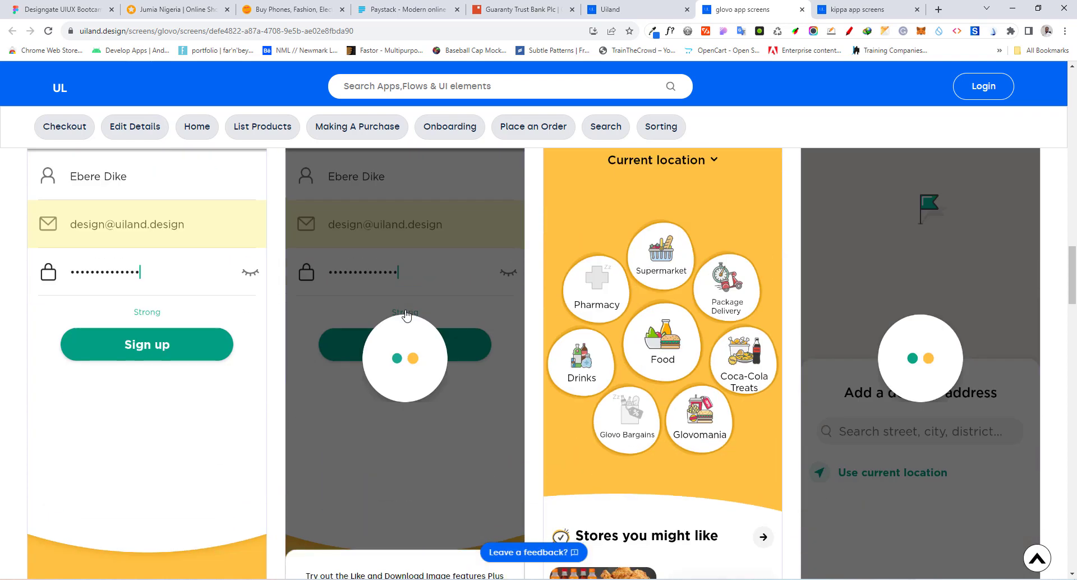
pyautogui.scroll(-4, 405, 316)
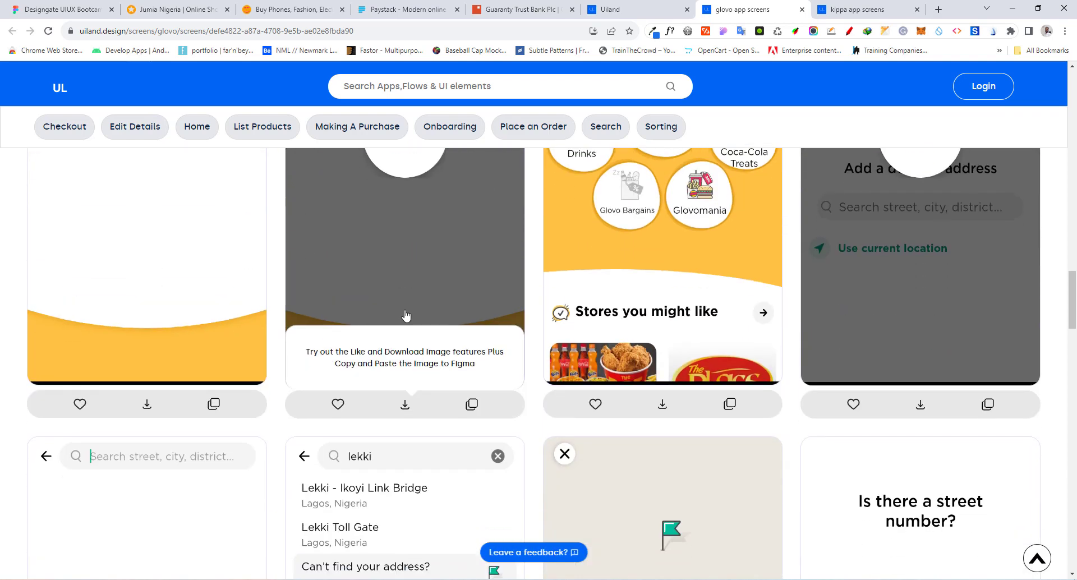
# Switch to the Figma style guide file and add a text layer beside the topic list with the lines "Display" and "Heading"
pyautogui.scroll(-3, 406, 316)
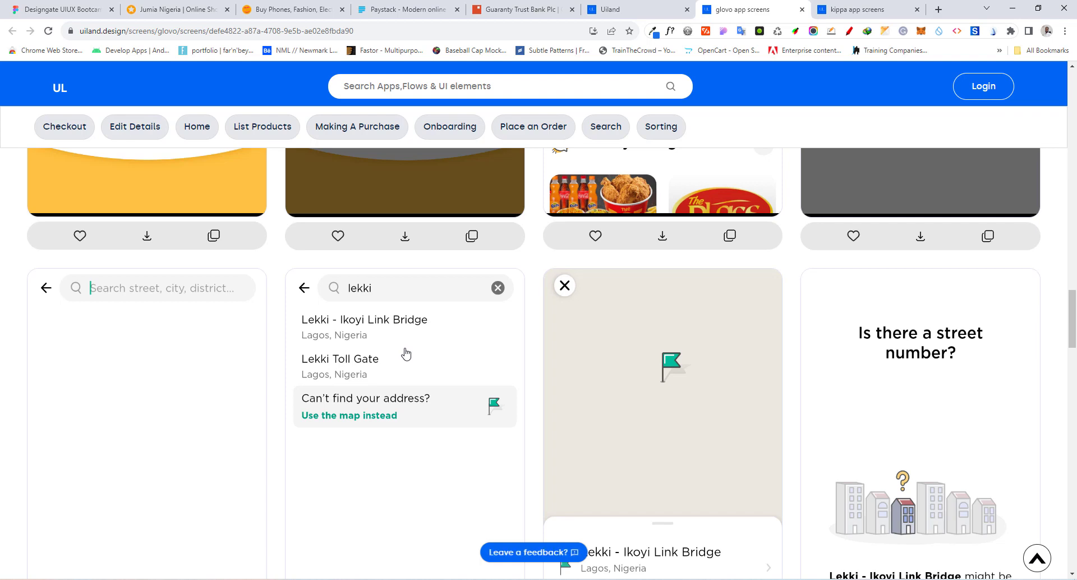
pyautogui.click(76, 4)
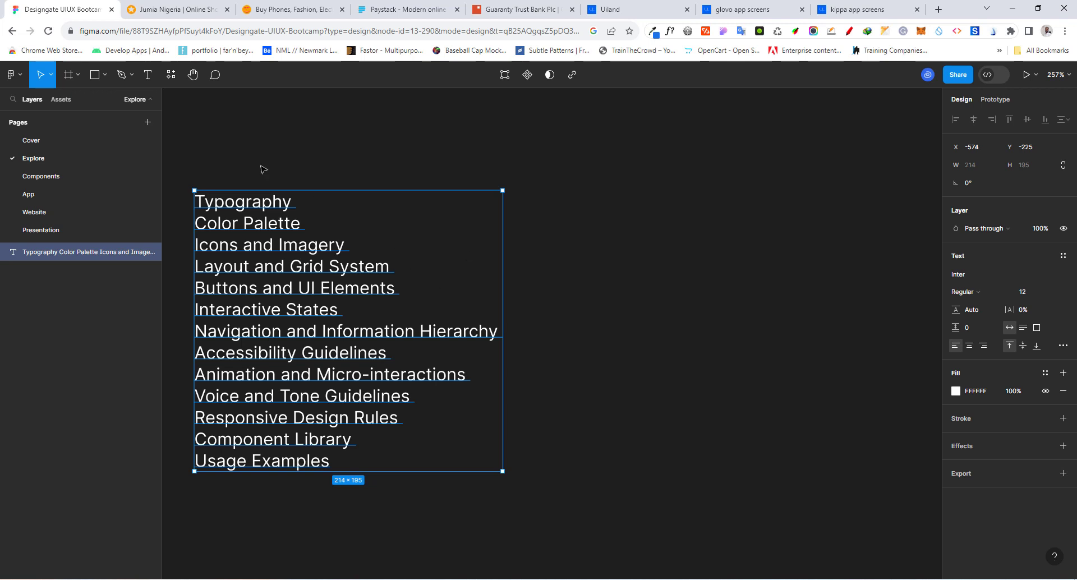
pyautogui.click(150, 74)
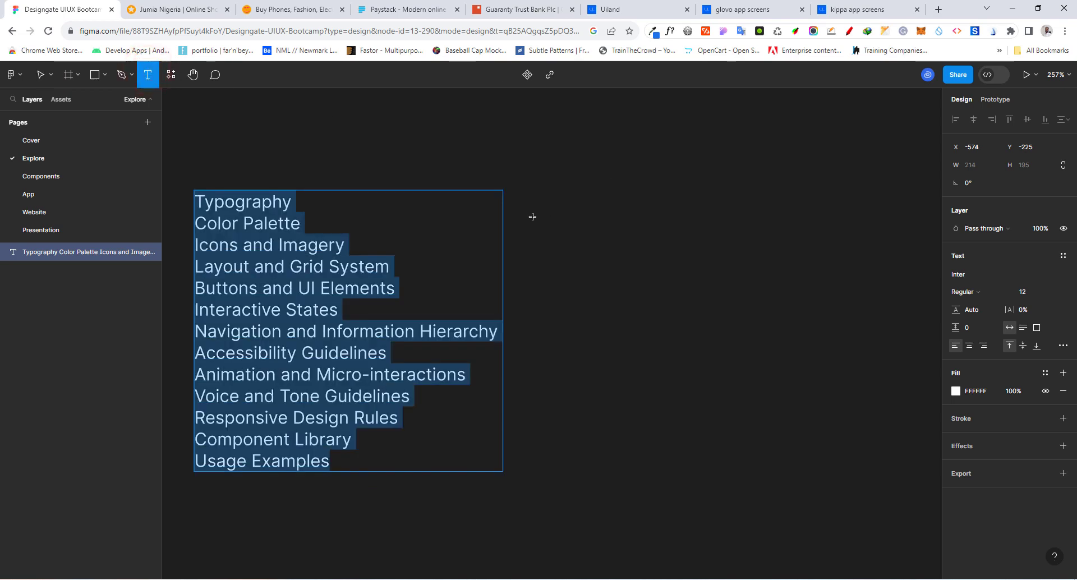
pyautogui.scroll(-5, 391, 237)
pyautogui.scroll(4, 702, 206)
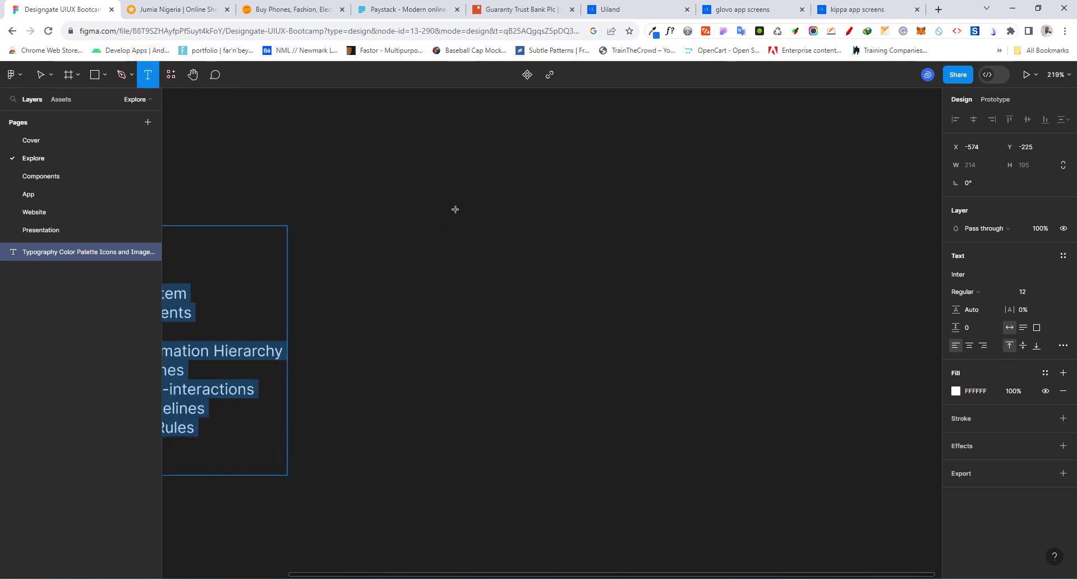
pyautogui.click(397, 170)
pyautogui.write('D')
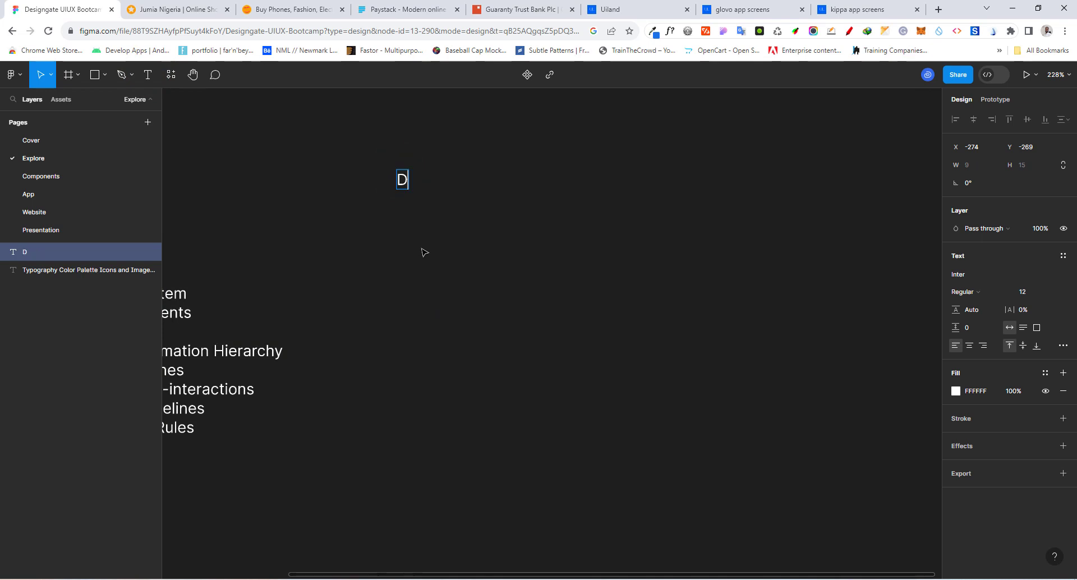
pyautogui.write('isplay')
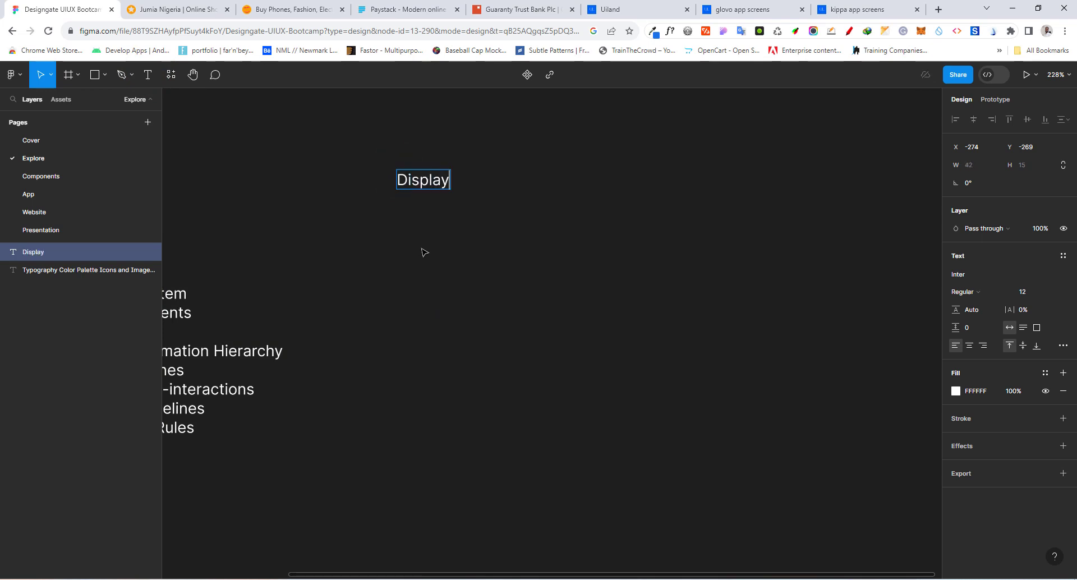
pyautogui.press('Return')
pyautogui.write('Heading')
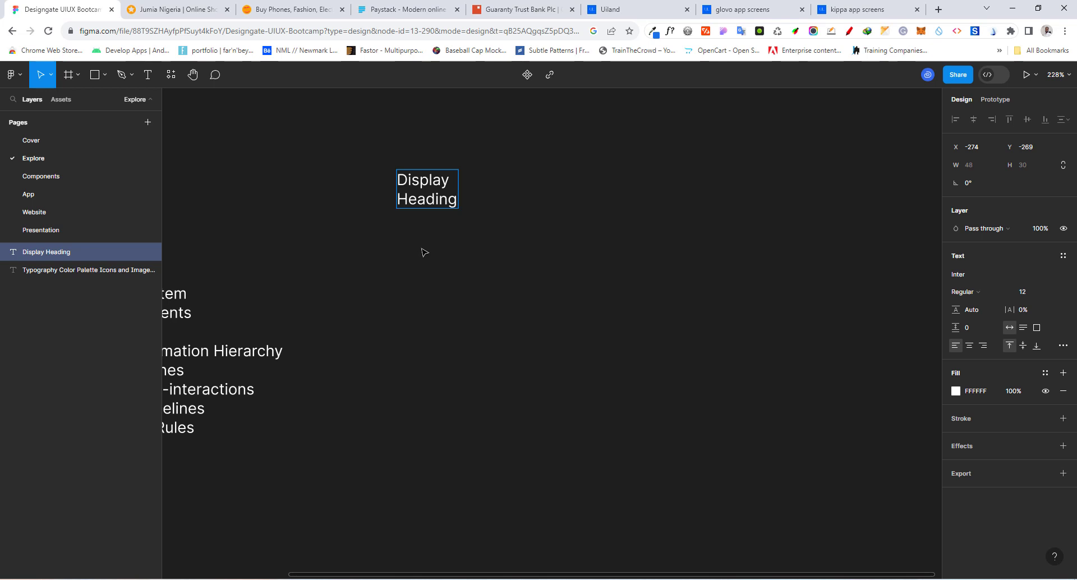
# Append "(H1 -H6)" to the Heading line and add a third line reading "Body"
pyautogui.write('(H1 -H6)')
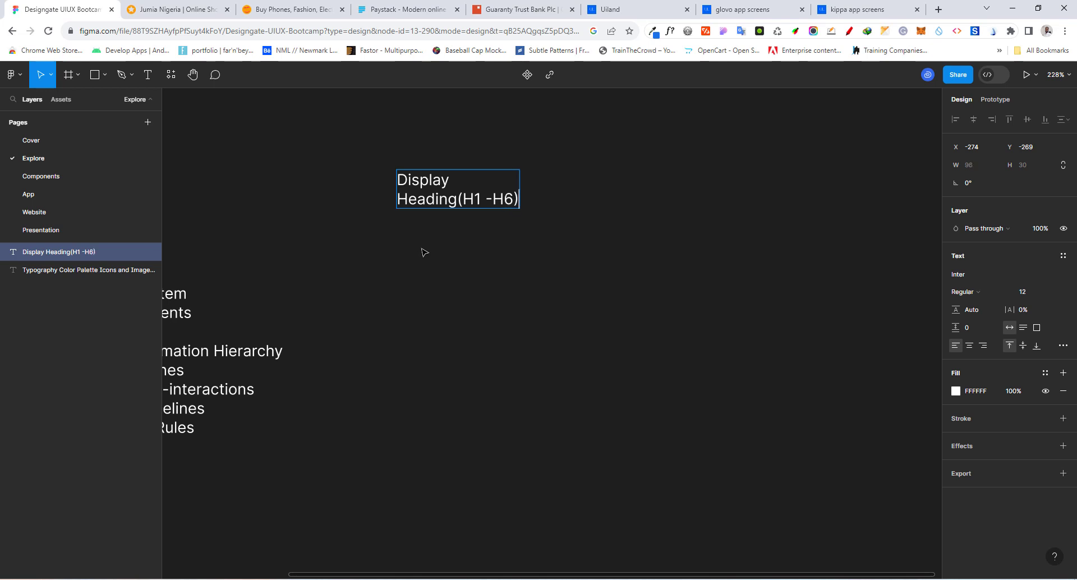
pyautogui.press('Return')
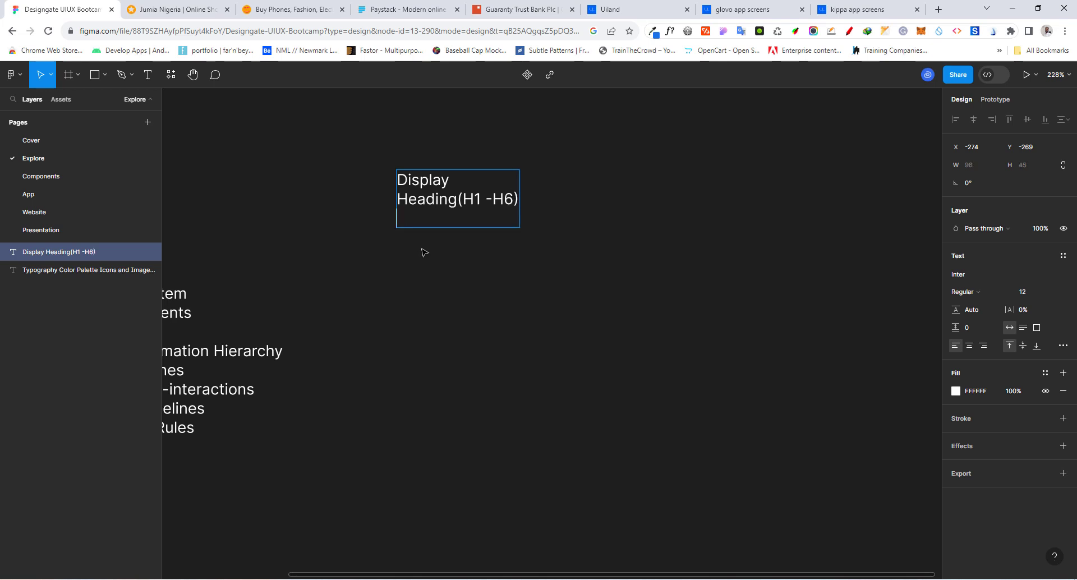
pyautogui.write('Body')
pyautogui.click(348, 167)
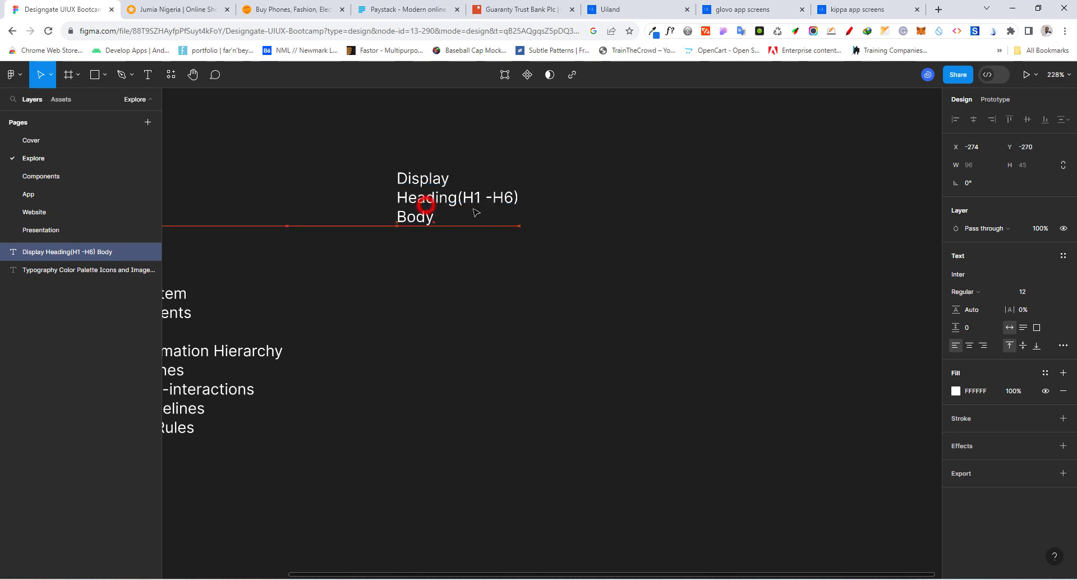
# Duplicate the Display, Heading and Body text block alongside itself and set the original's font to Poppins
pyautogui.moveTo(428, 209); pyautogui.dragTo(589, 216)
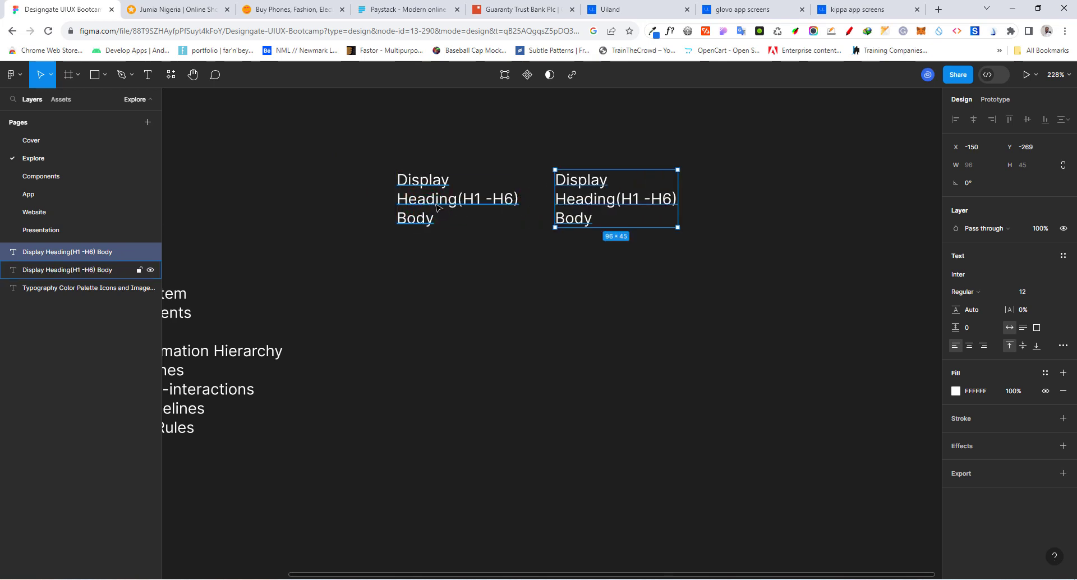
pyautogui.click(437, 206)
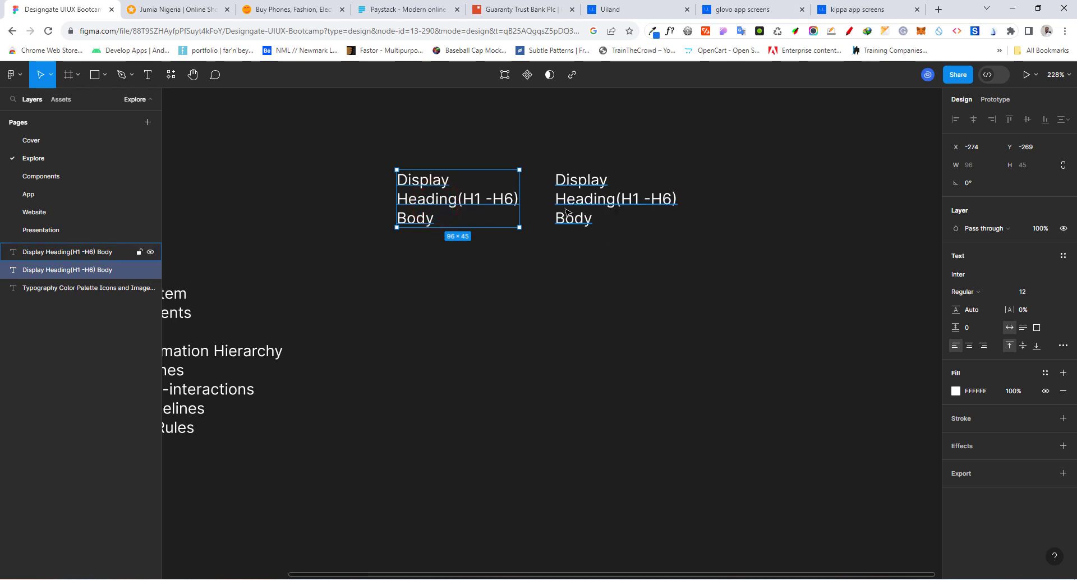
pyautogui.click(957, 275)
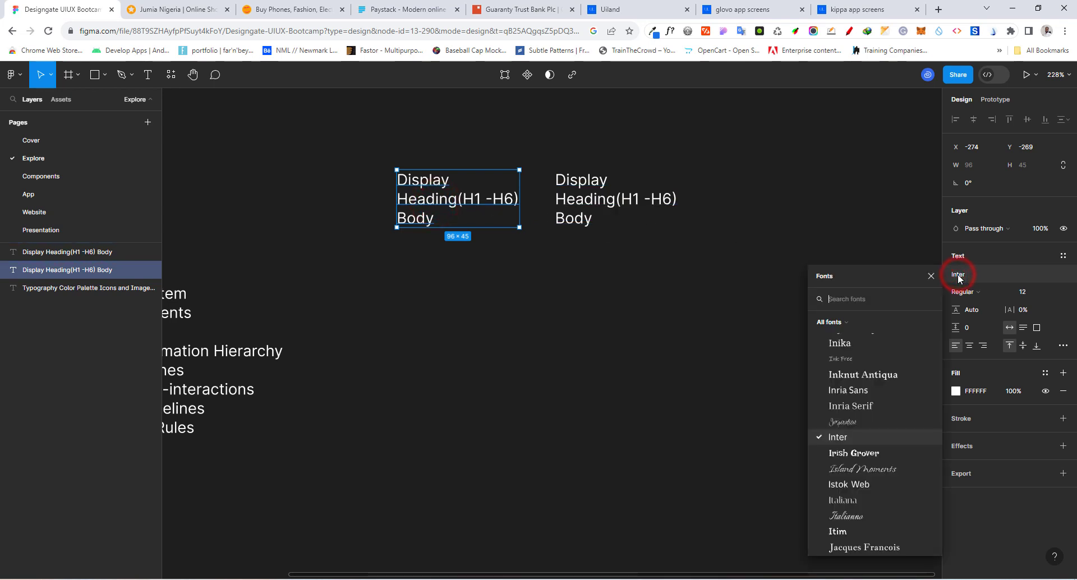
pyautogui.click(843, 300)
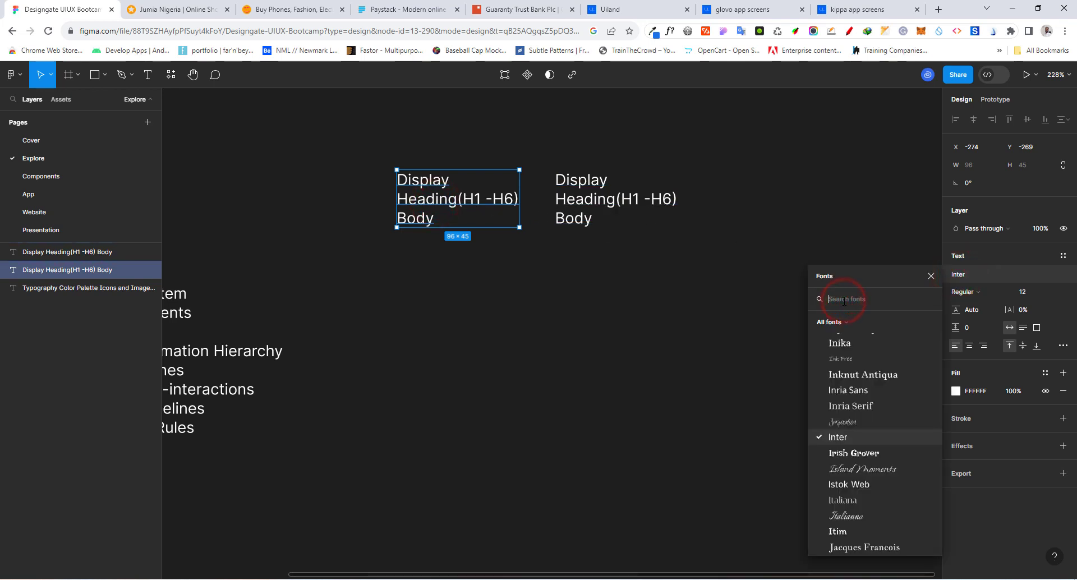
pyautogui.write('popp')
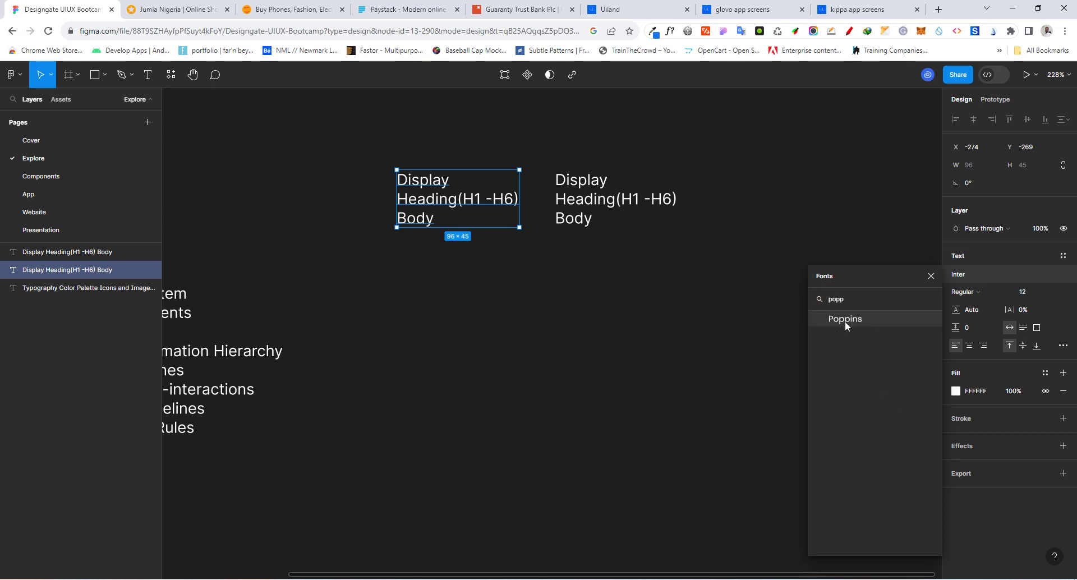
pyautogui.click(845, 320)
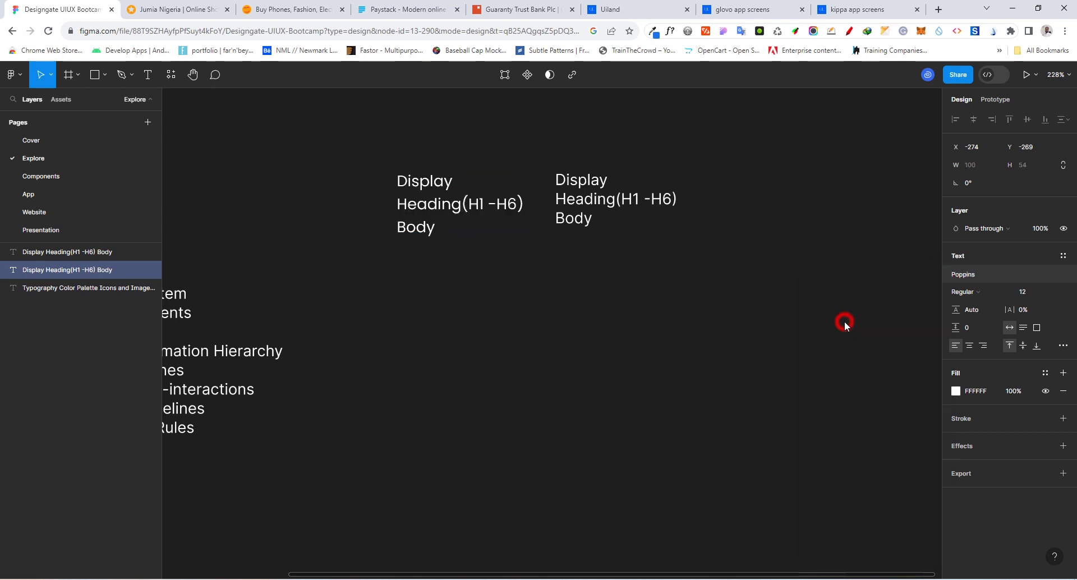
# Set the duplicated text block's font to Poppins
pyautogui.click(573, 209)
pyautogui.click(963, 275)
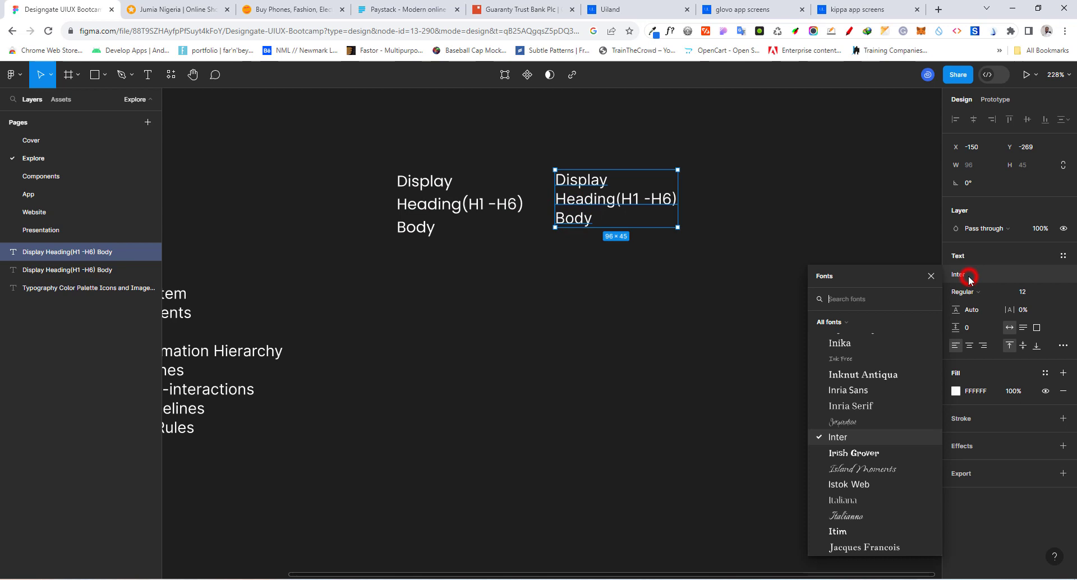
pyautogui.click(847, 299)
pyautogui.write('popp')
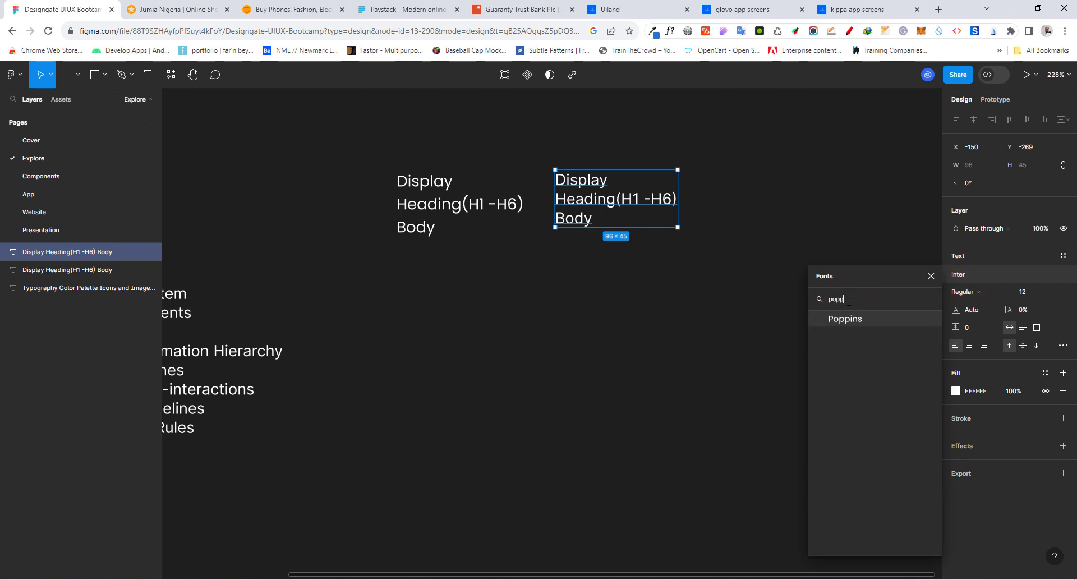
pyautogui.press('Return')
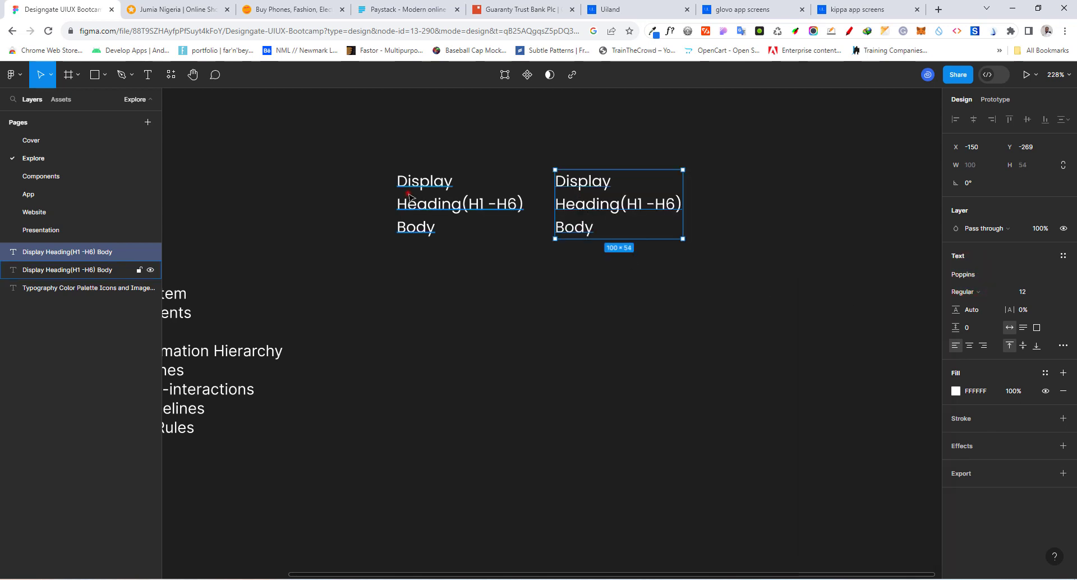
# Set the duplicated text block's font weight to Bold
pyautogui.click(409, 194)
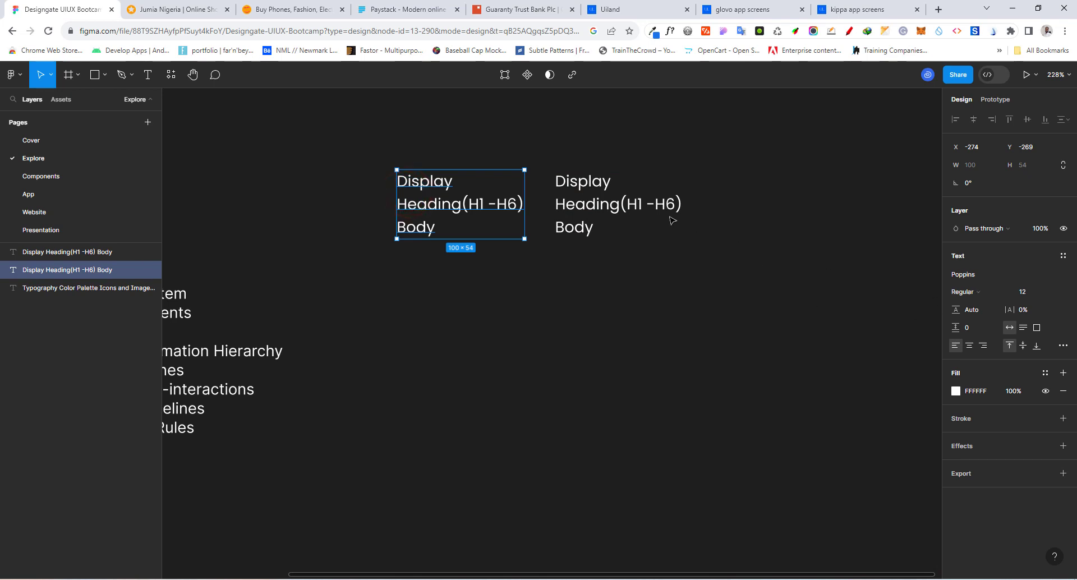
pyautogui.click(655, 209)
pyautogui.click(987, 290)
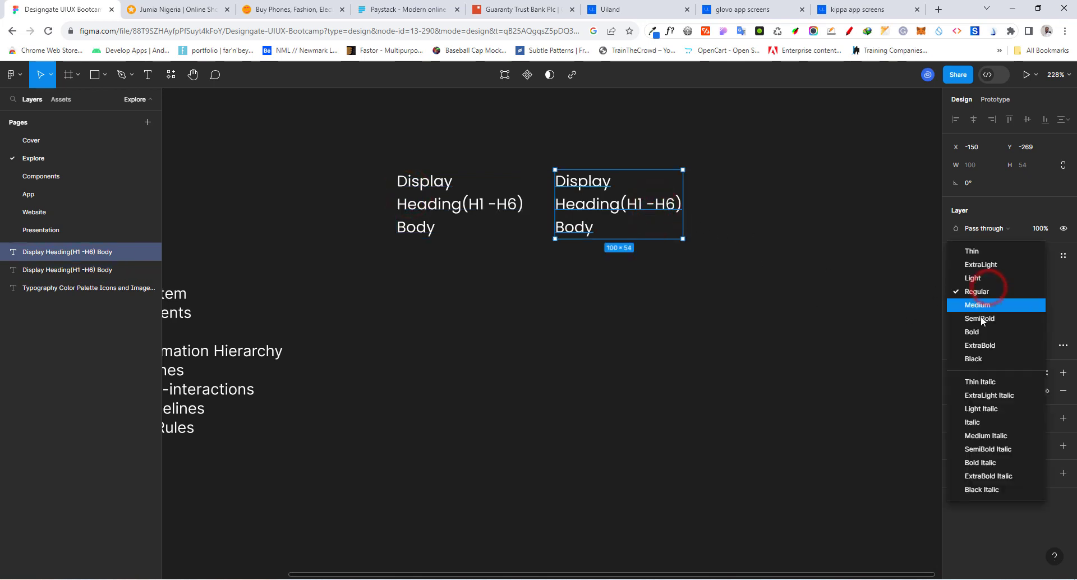
pyautogui.click(980, 330)
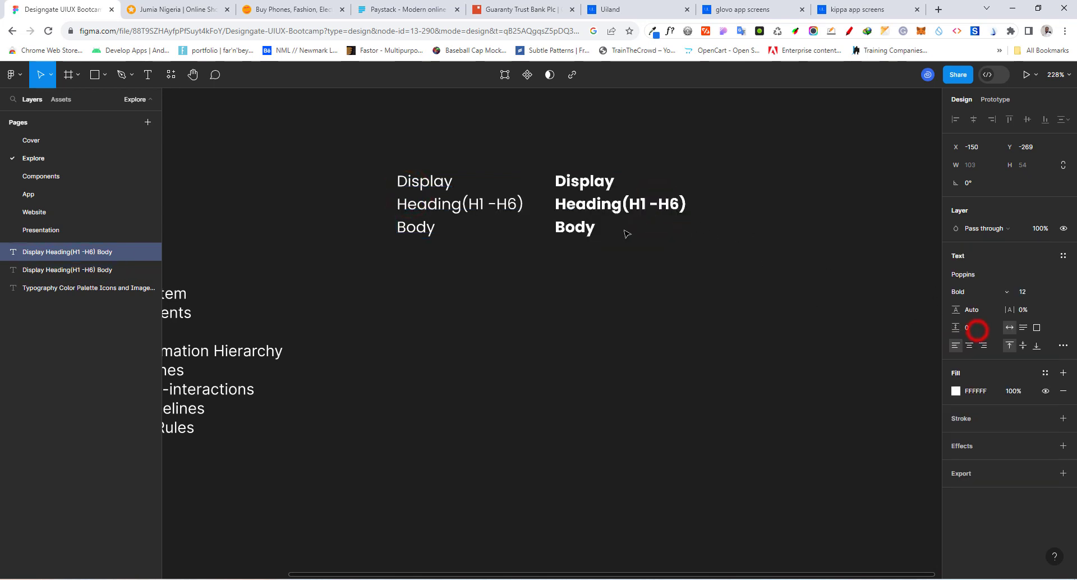
pyautogui.moveTo(603, 213)
pyautogui.mouseDown()
pyautogui.moveTo(602, 201)
pyautogui.moveTo(606, 212)
pyautogui.mouseUp()
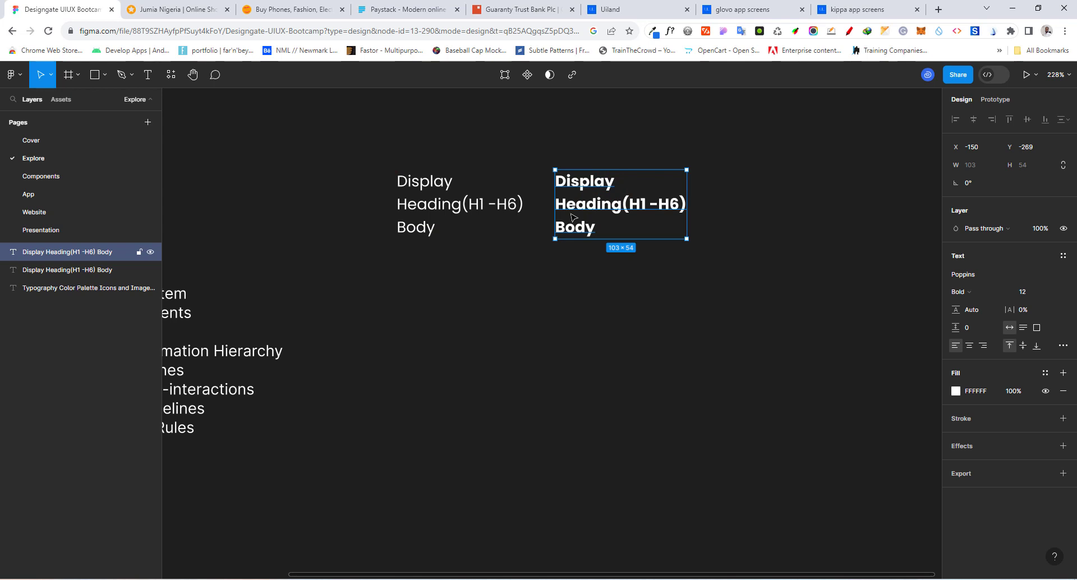
# Extend the Body line of the regular-weight text block with "(xSmall, Small, Base and Large"
pyautogui.click(464, 216)
pyautogui.keyDown('shift'); pyautogui.click(442, 227); pyautogui.keyUp('shift')
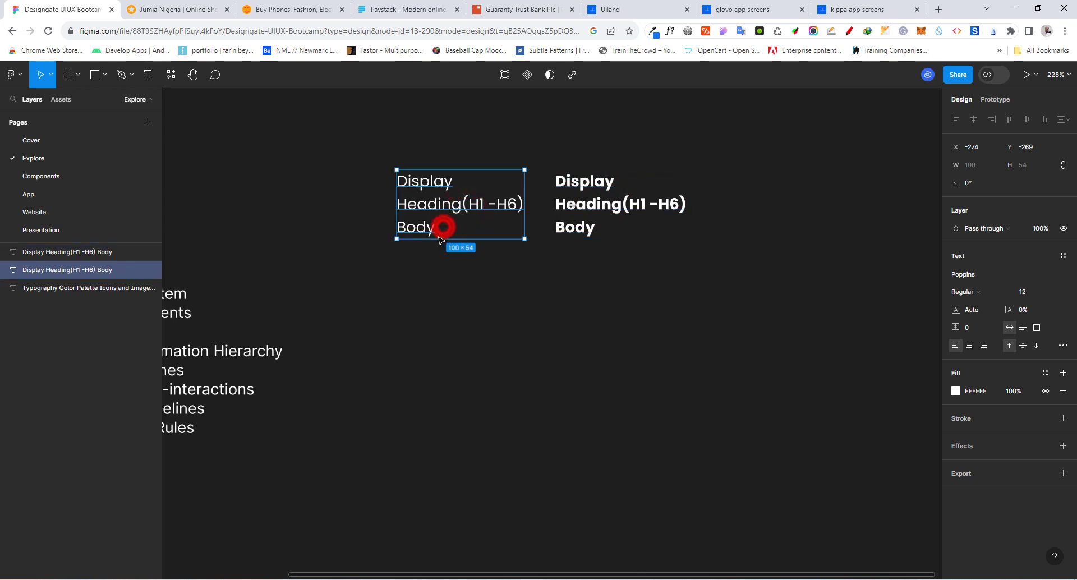
pyautogui.click(434, 232)
pyautogui.doubleClick(435, 232)
pyautogui.click(435, 229)
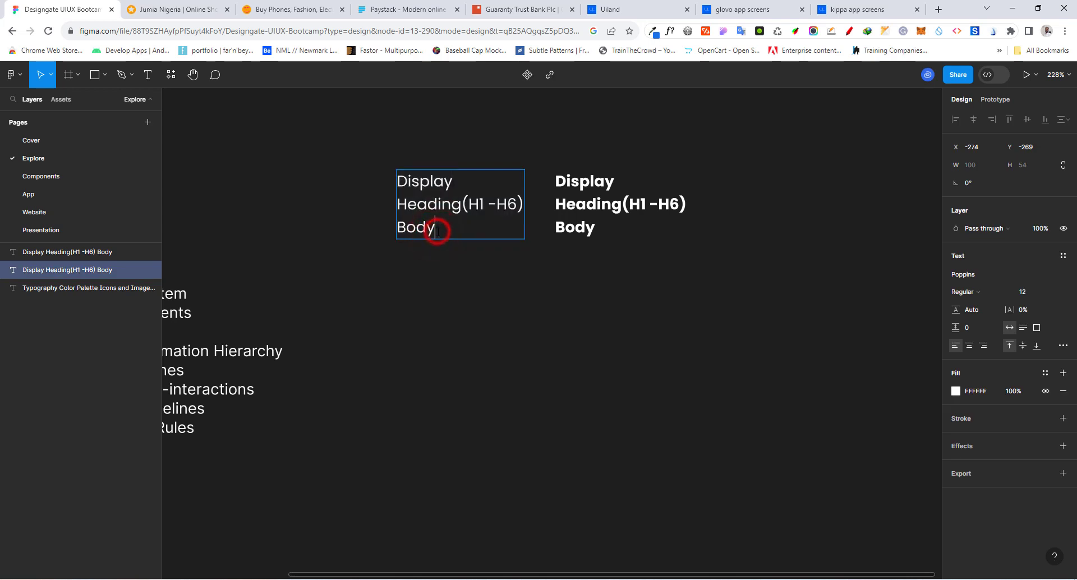
pyautogui.write('(xSmall')
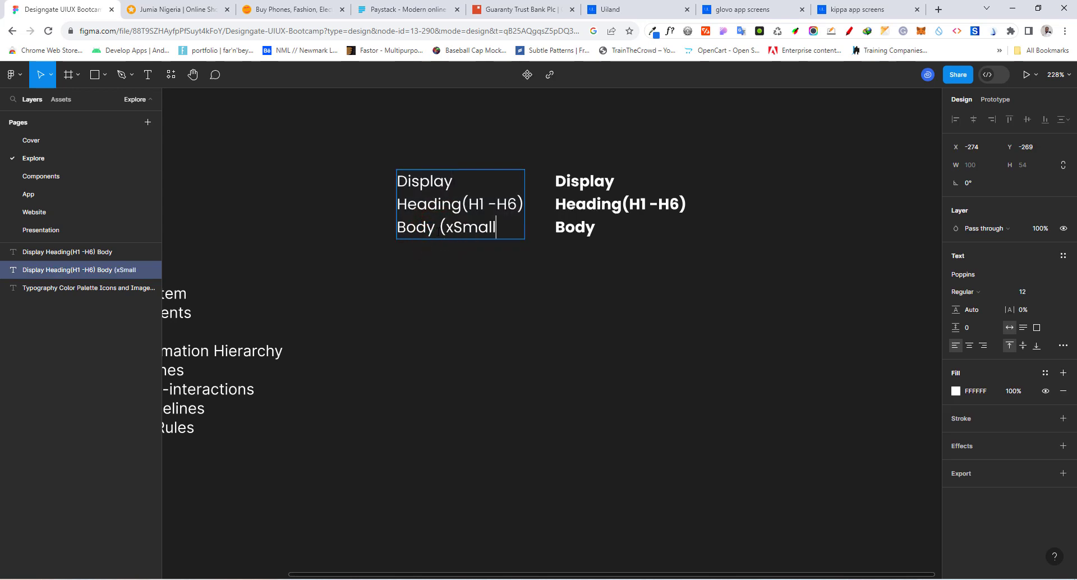
pyautogui.write(', Small,')
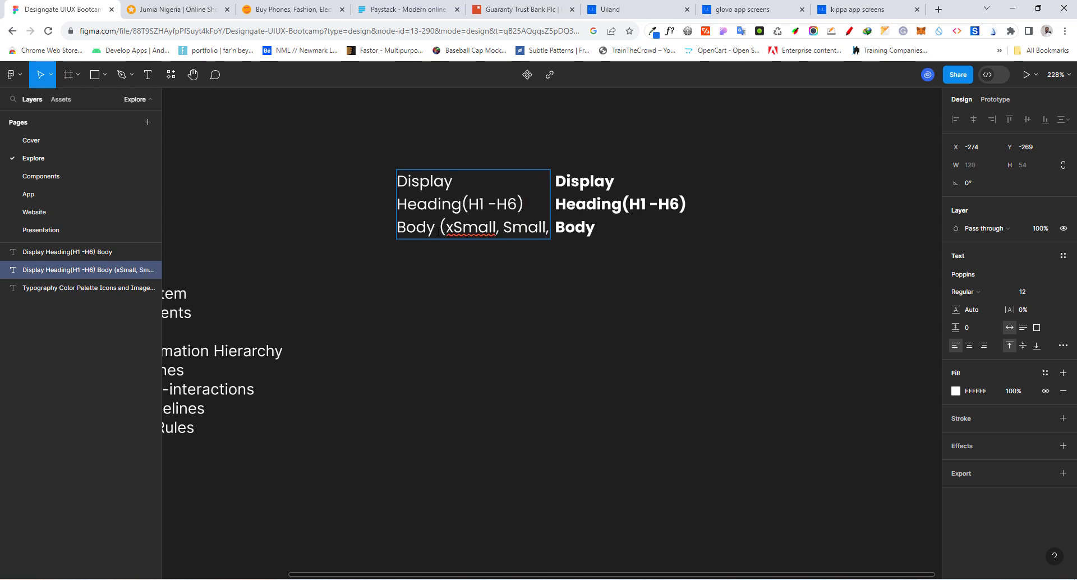
pyautogui.write(' Norma')
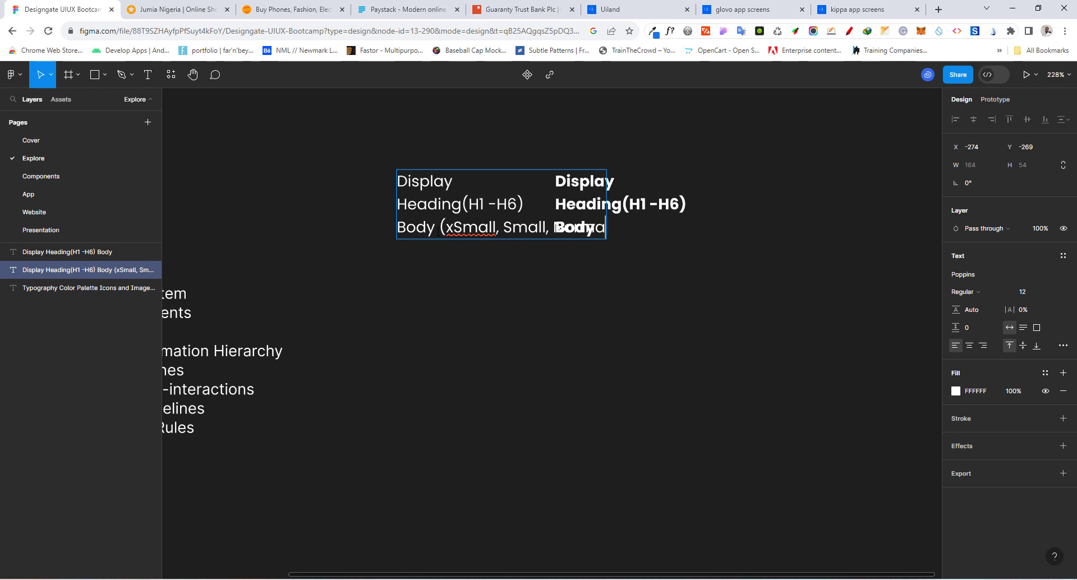
pyautogui.press('BackSpace')
pyautogui.press('BackSpace')
pyautogui.press('BackSpace')
pyautogui.press('BackSpace')
pyautogui.press('BackSpace')
pyautogui.press('BackSpace')
pyautogui.write('Body')
pyautogui.write(' and Large')
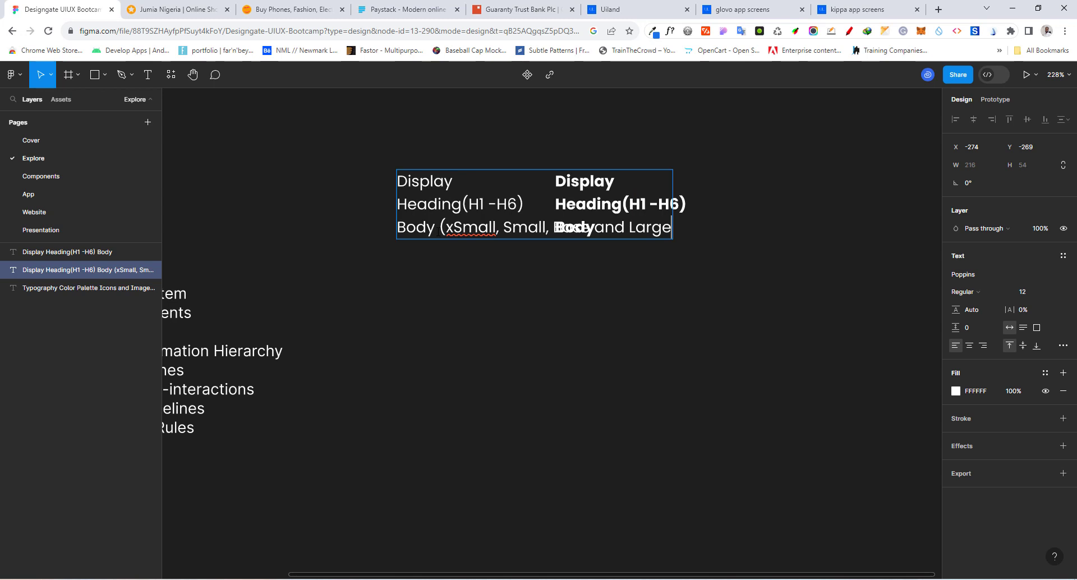
pyautogui.click(452, 277)
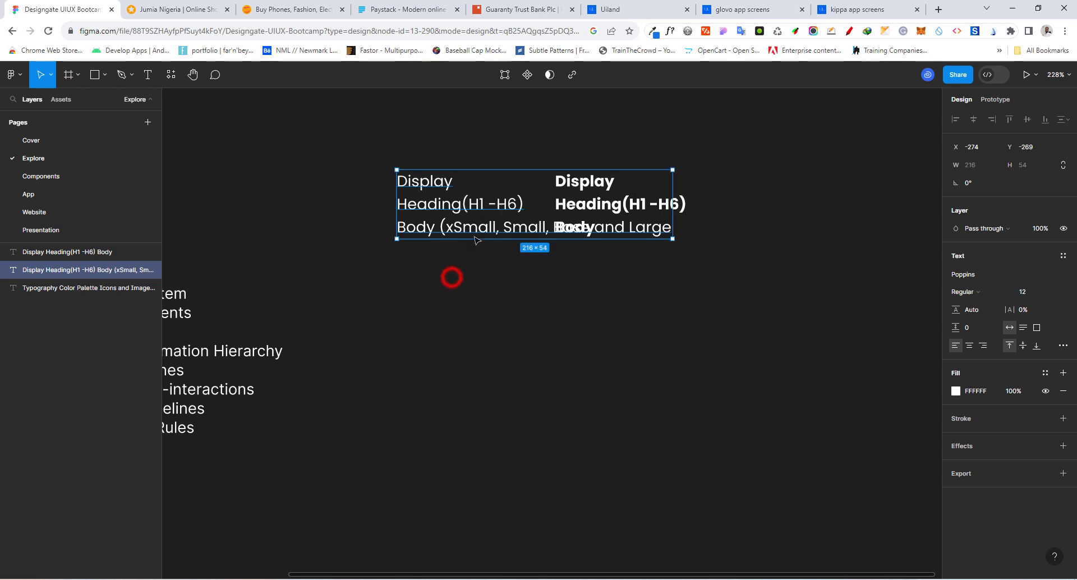
# Narrow the regular-weight text block to a width of 137 and reposition it and the bold block side by side without overlap
pyautogui.moveTo(480, 226); pyautogui.dragTo(400, 242)
pyautogui.moveTo(593, 223); pyautogui.dragTo(491, 223)
pyautogui.moveTo(390, 230); pyautogui.dragTo(427, 216)
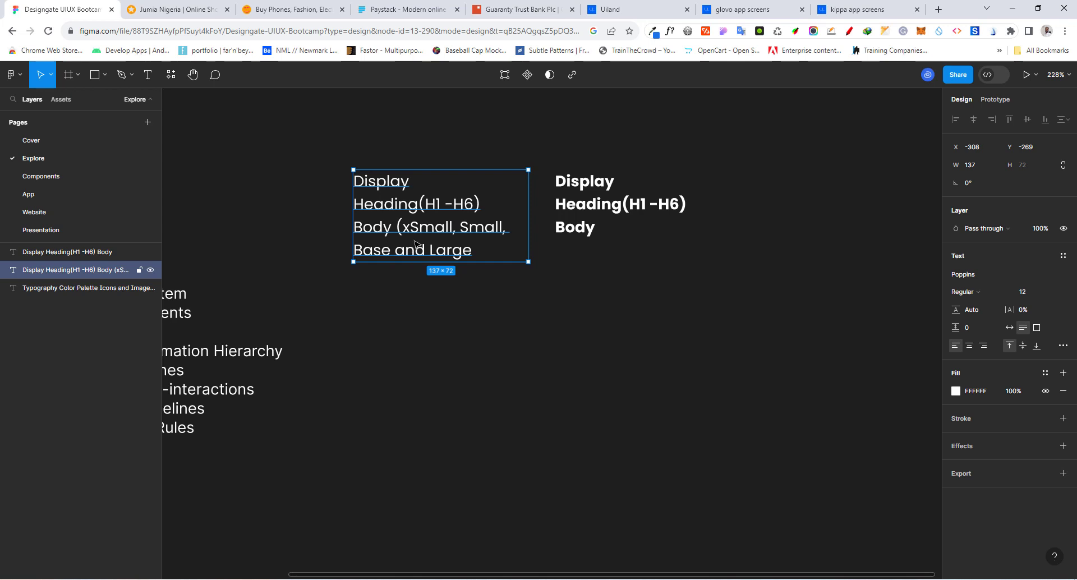
pyautogui.moveTo(413, 235); pyautogui.dragTo(386, 218)
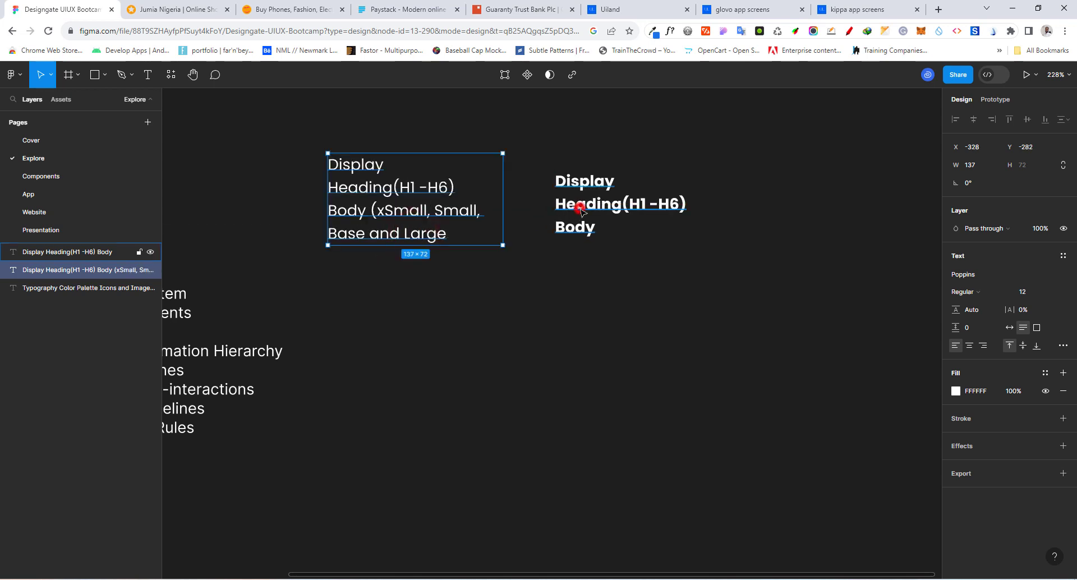
pyautogui.click(586, 203)
pyautogui.moveTo(580, 233); pyautogui.dragTo(551, 220)
# Duplicate the regular-weight text block directly below the original and replace its content with "Primary (Brand Color)"
pyautogui.click(365, 227)
pyautogui.moveTo(390, 221); pyautogui.dragTo(397, 323)
pyautogui.doubleClick(397, 323)
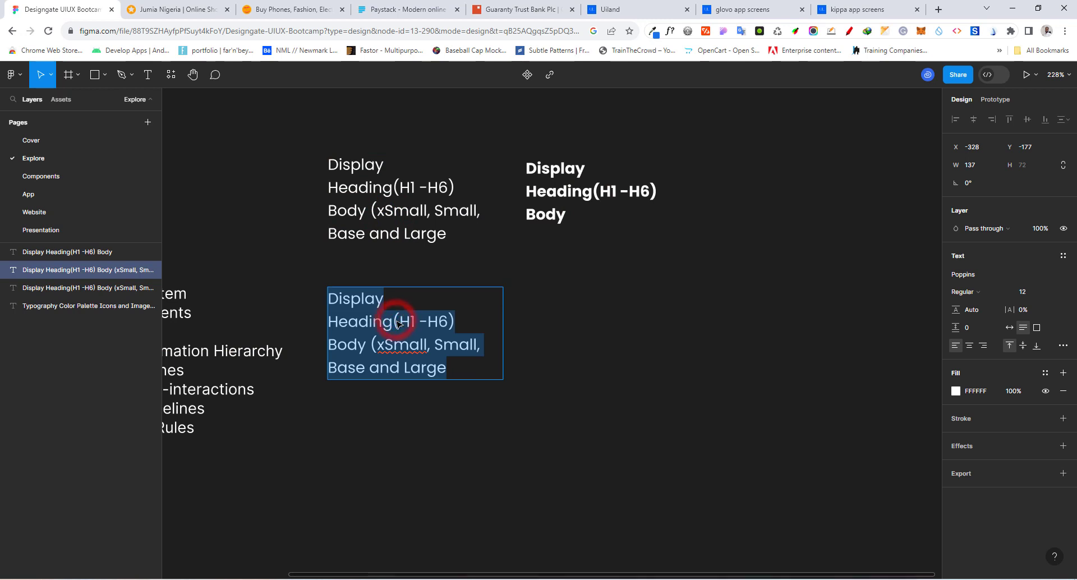
pyautogui.write('Primary')
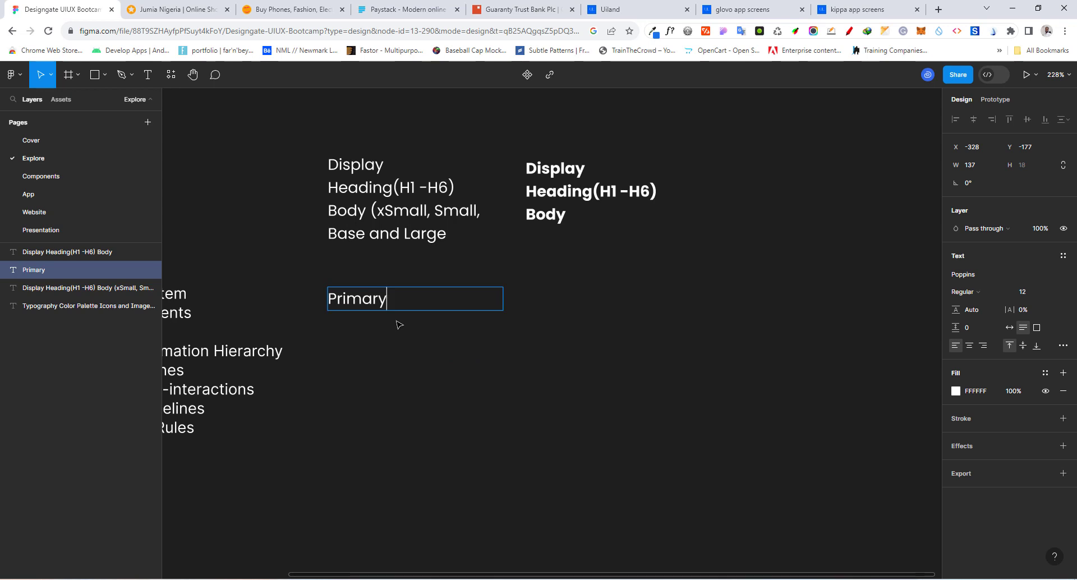
pyautogui.write('(Brand Color)')
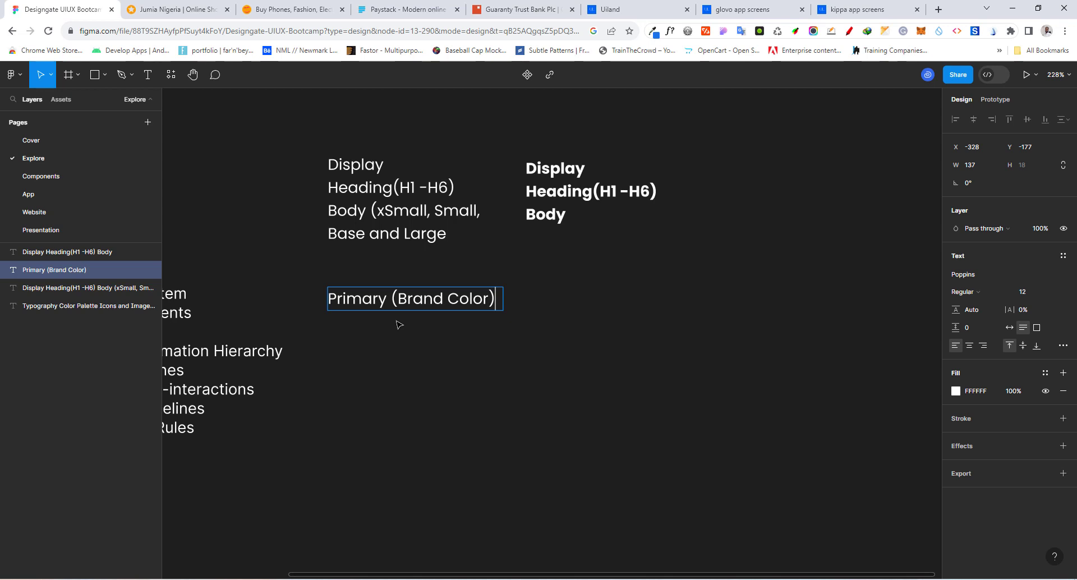
# Add the lines "Neutral Colors" and "Global Colors (White & Black)" below "Primary (Brand Color)" in the color text block
pyautogui.press('Return')
pyautogui.write('Neutral')
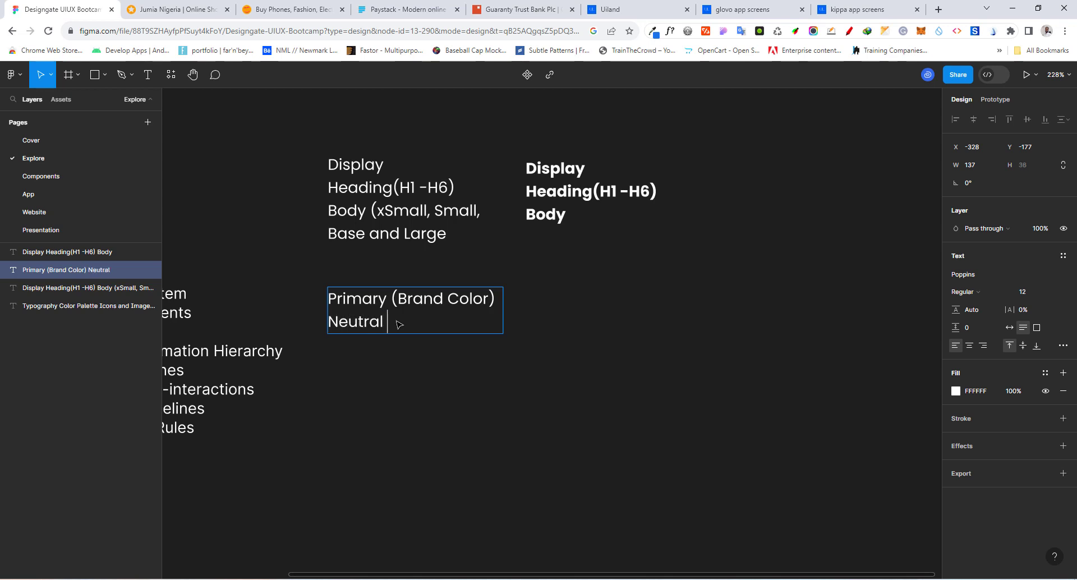
pyautogui.write(' Colors')
pyautogui.press('Return')
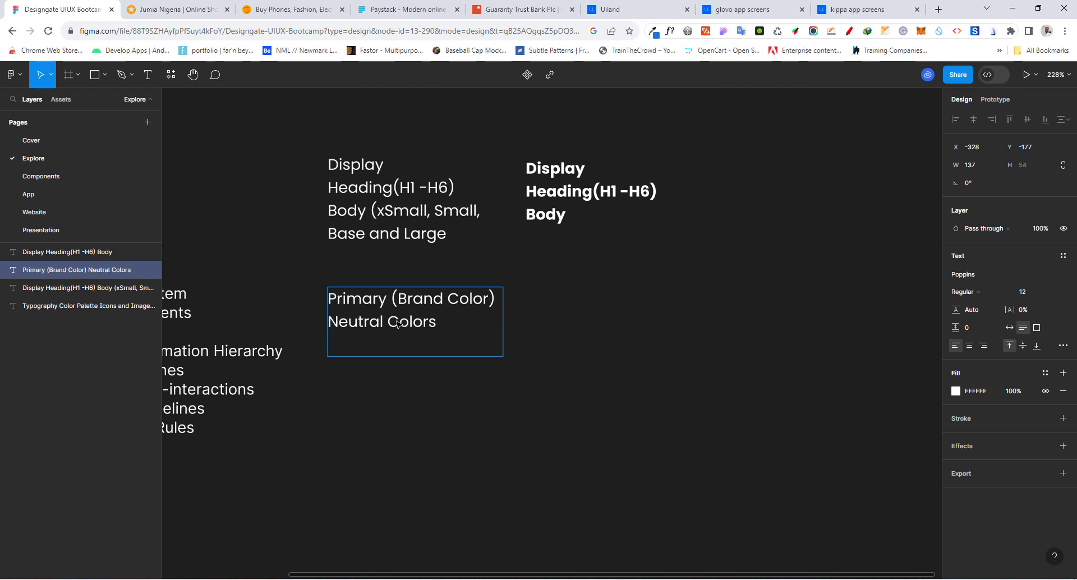
pyautogui.write('Global Colors')
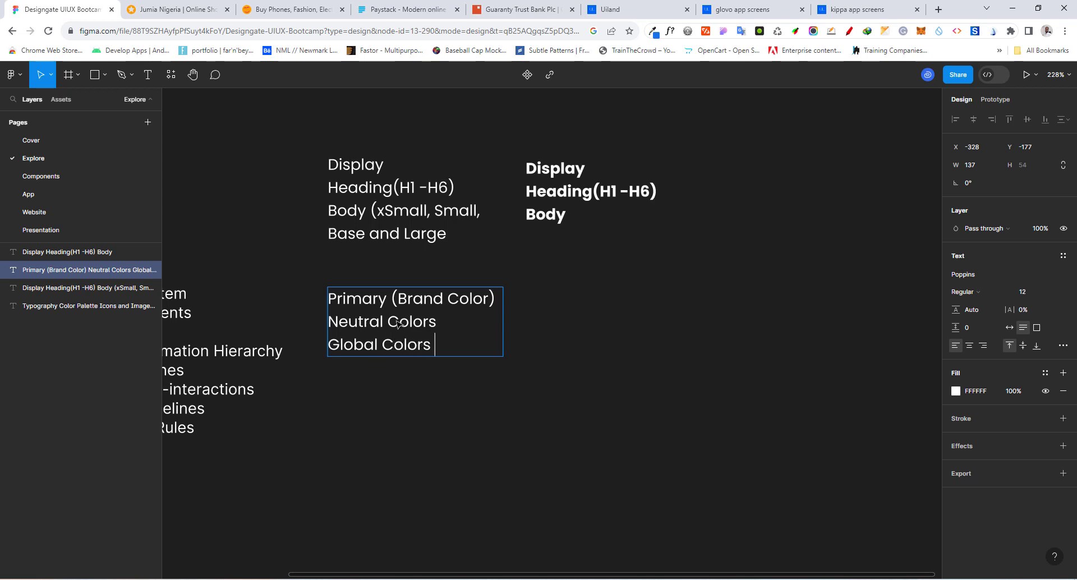
pyautogui.write(' (White & Blac')
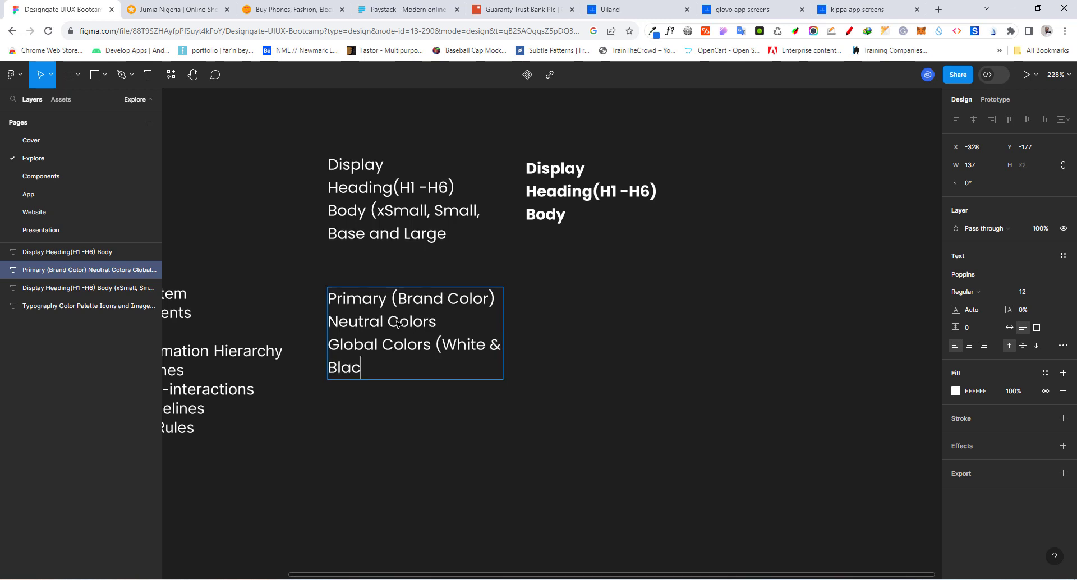
pyautogui.write('k)')
pyautogui.press('Return')
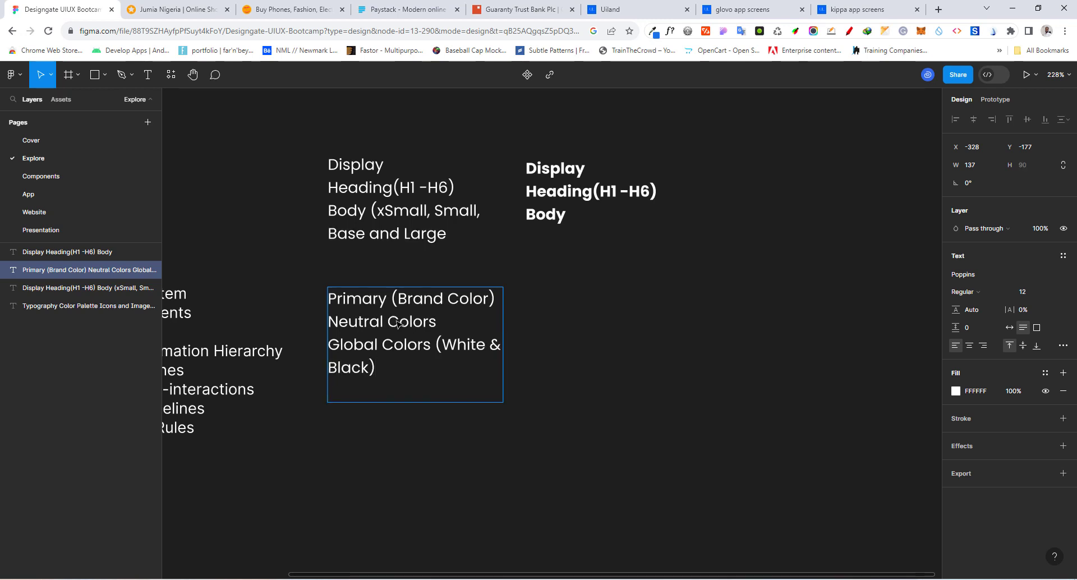
# Add the line "System Colors ( Success, Warning and Error Notifcations" at the end of the color text block
pyautogui.write('System Col')
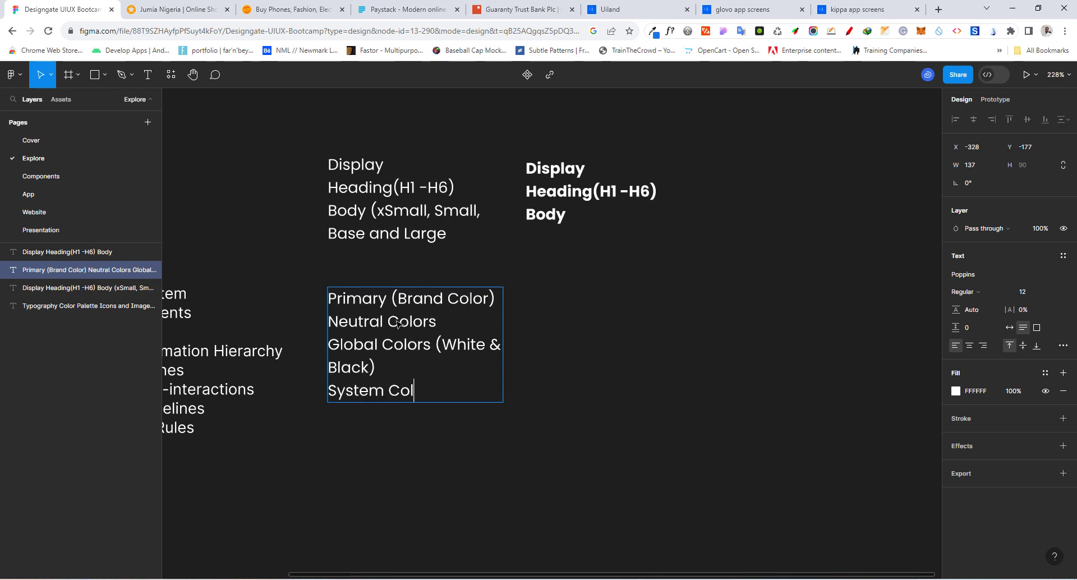
pyautogui.write('ors ( Success')
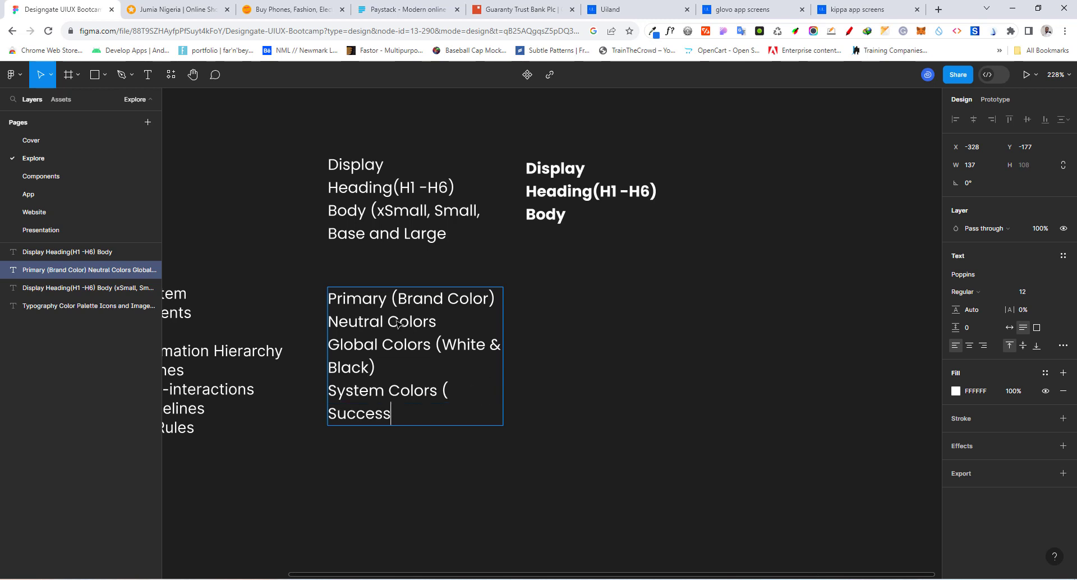
pyautogui.write(', Warning and ')
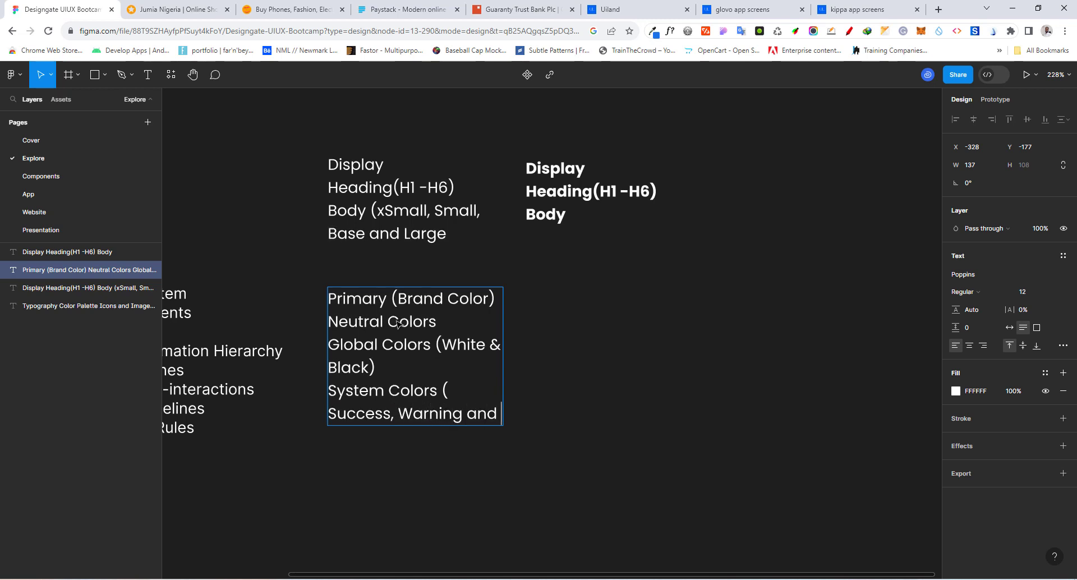
pyautogui.write('Error ')
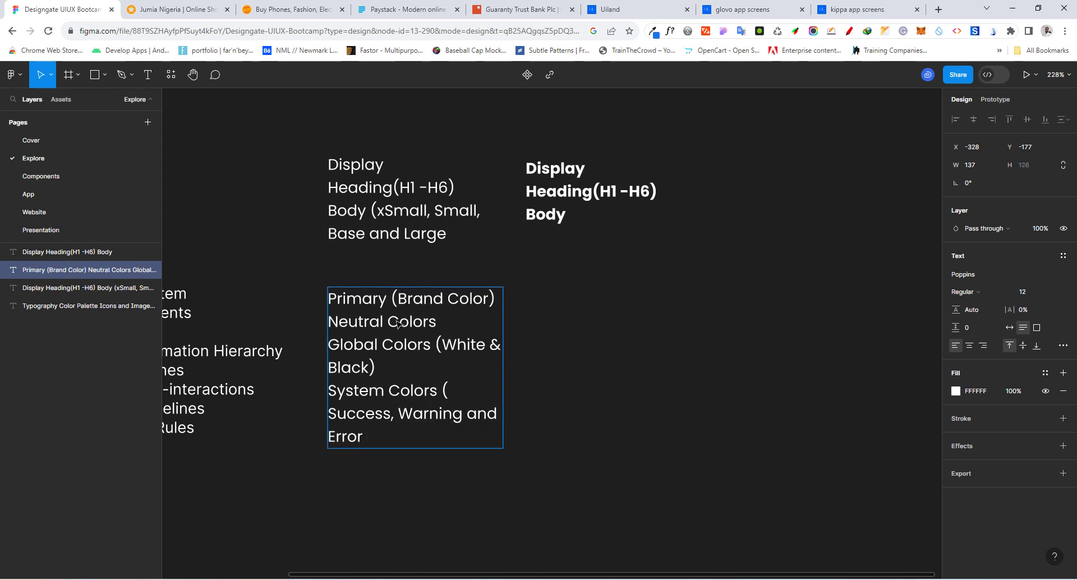
pyautogui.write('Notifcation')
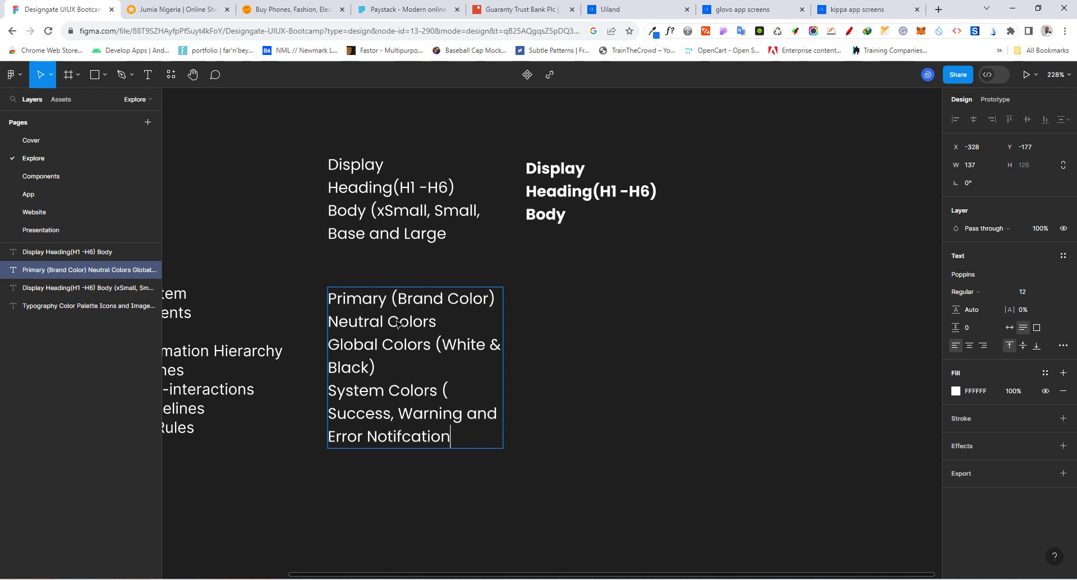
pyautogui.write('s')
# Widen the color text block to 191 and move it beside the bold typography block
pyautogui.click(643, 291)
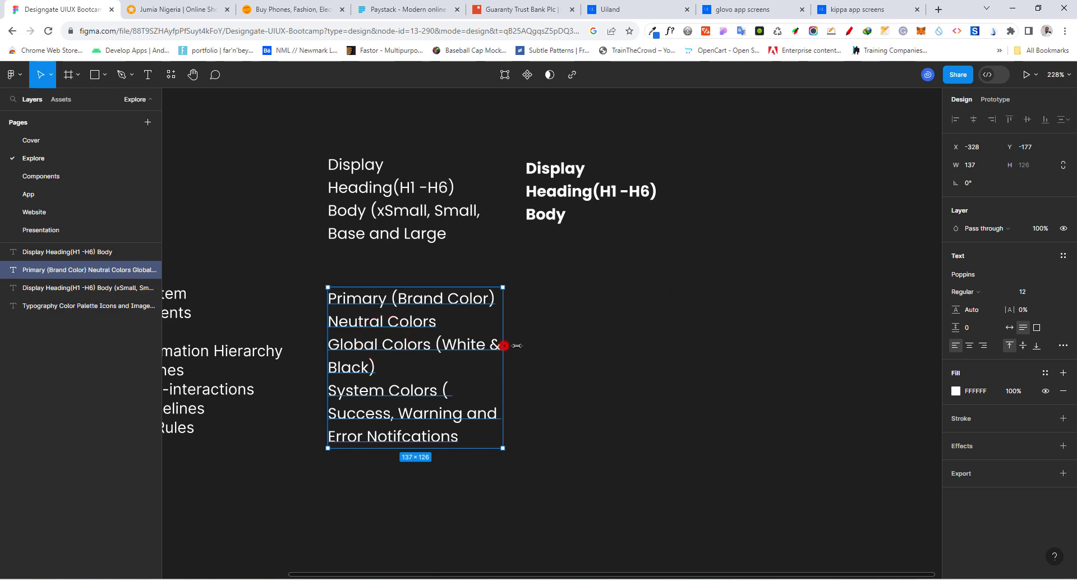
pyautogui.moveTo(502, 346); pyautogui.dragTo(571, 347)
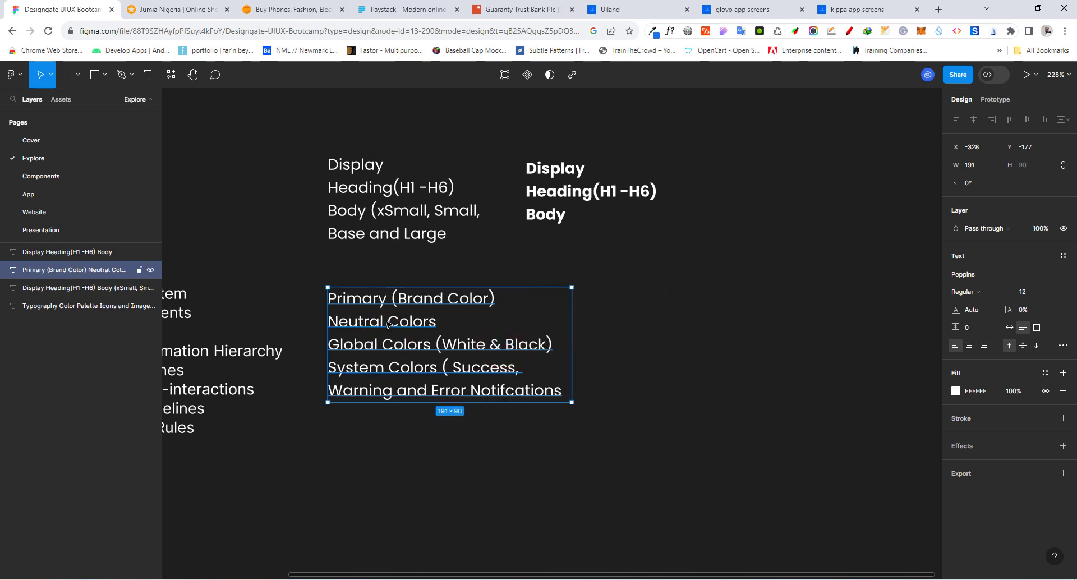
pyautogui.moveTo(387, 323); pyautogui.dragTo(753, 180)
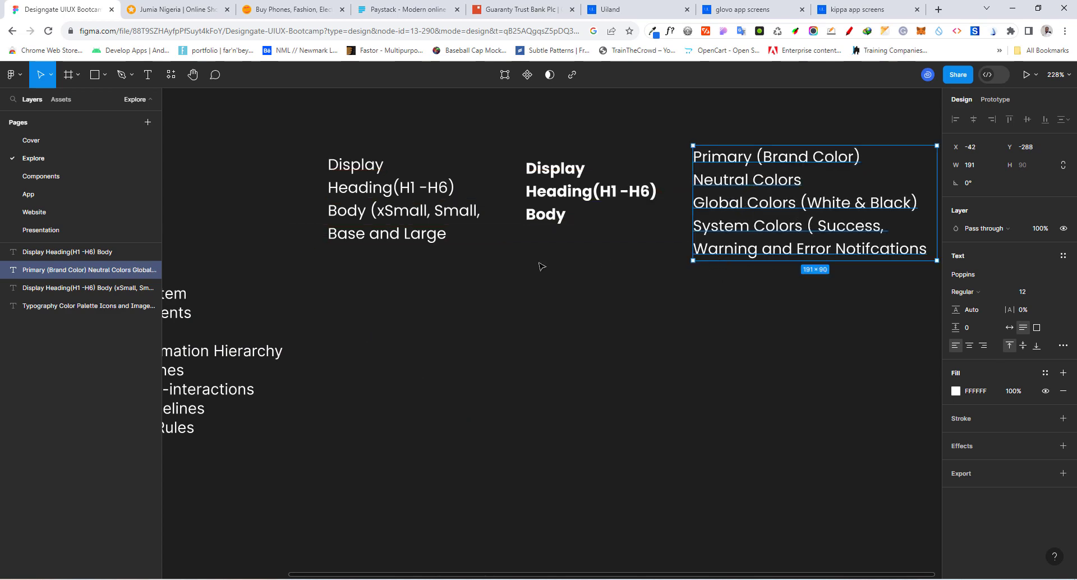
# Add a text reading "This is a text style" below the typography blocks and set its line height to 20
pyautogui.click(149, 76)
pyautogui.click(382, 427)
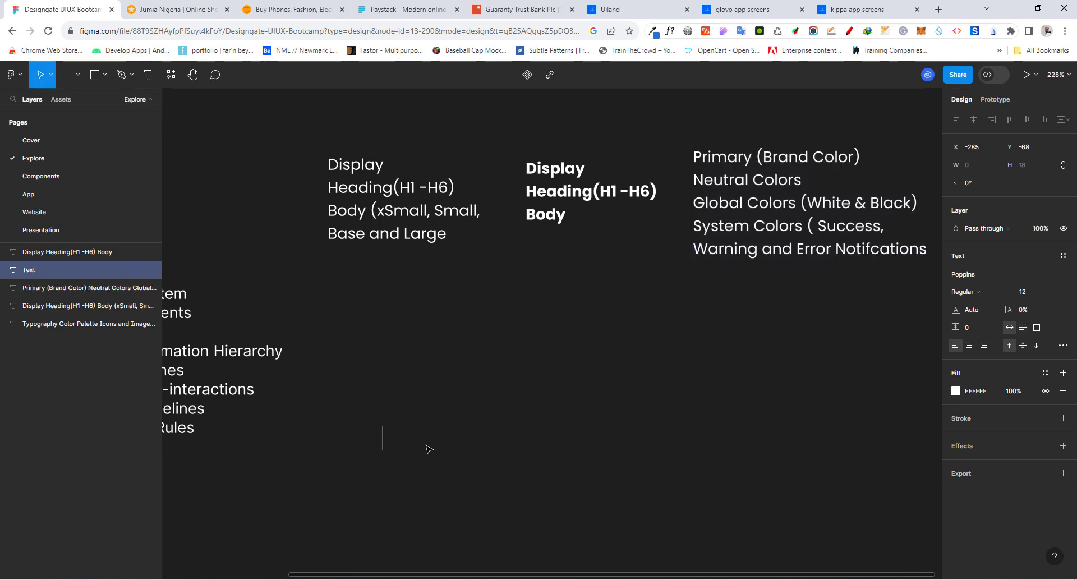
pyautogui.write('This is ')
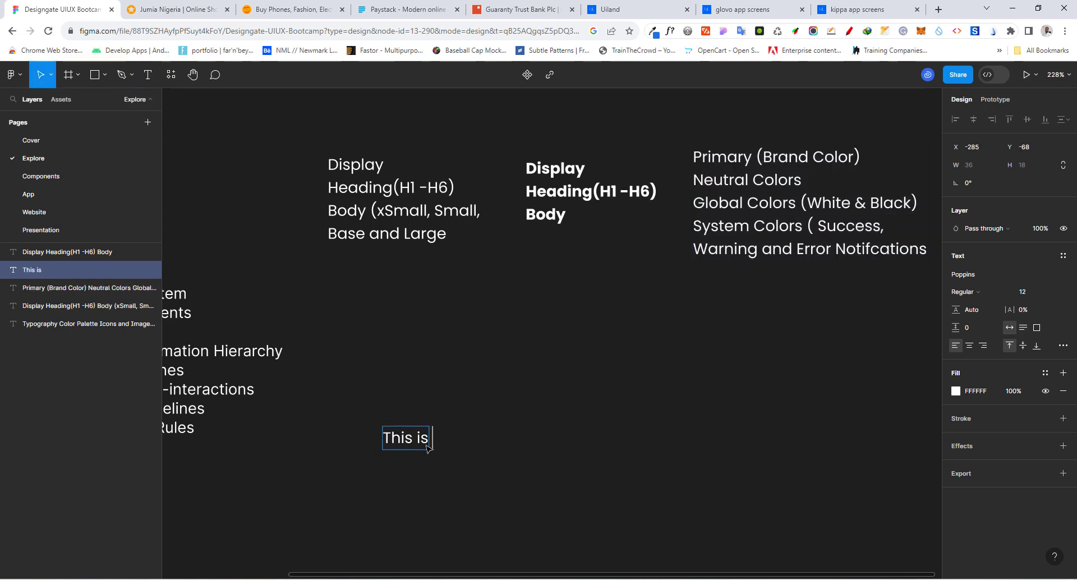
pyautogui.write('a text style')
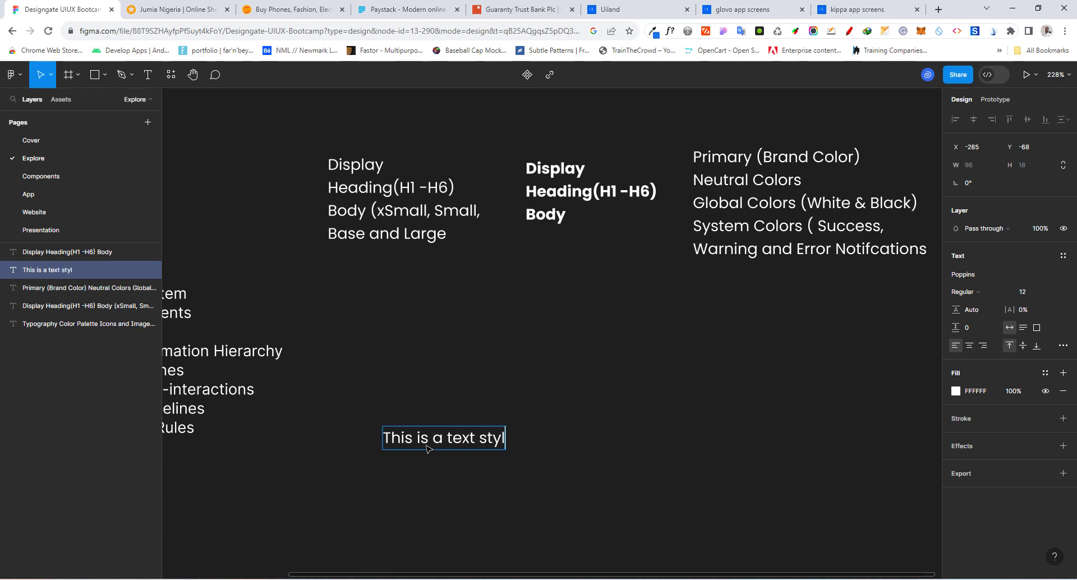
pyautogui.click(521, 509)
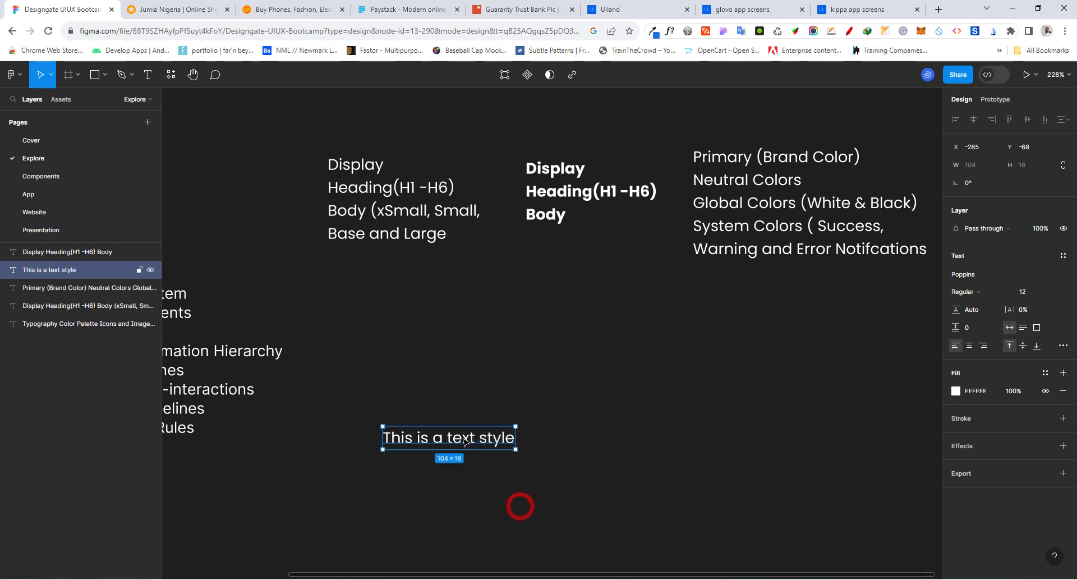
pyautogui.moveTo(461, 438)
pyautogui.mouseDown()
pyautogui.moveTo(457, 385)
pyautogui.moveTo(445, 436)
pyautogui.mouseUp()
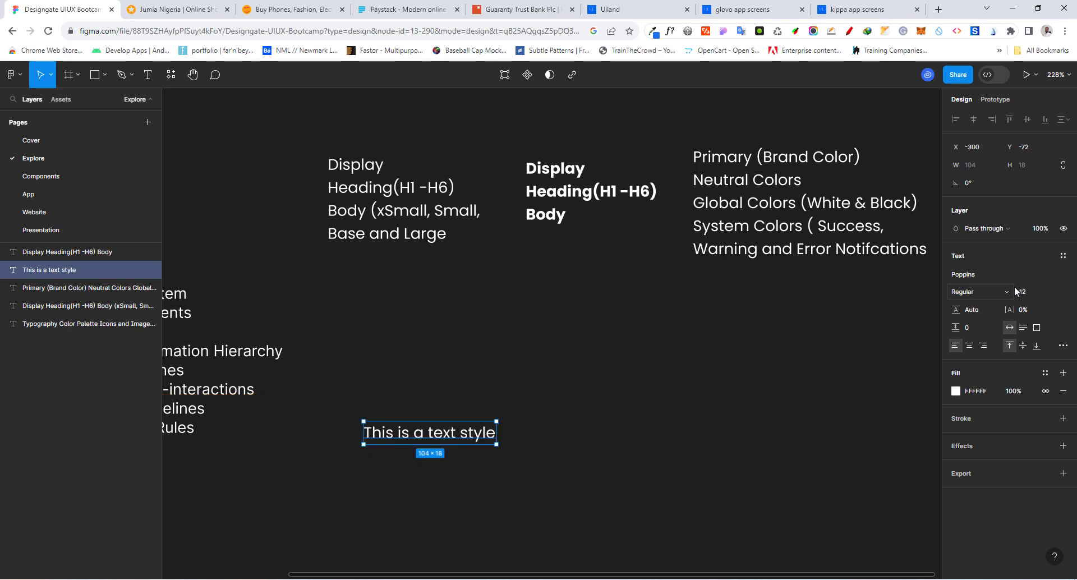
pyautogui.click(972, 311)
pyautogui.write('20')
pyautogui.press('Return')
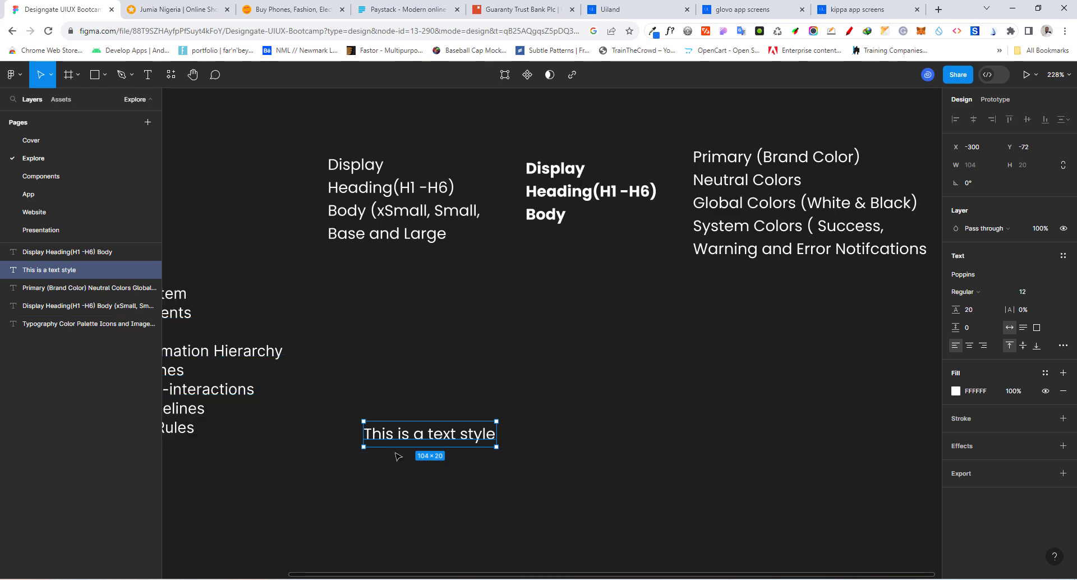
# Add a second line reading "Second Pargraph" to the sample text
pyautogui.doubleClick(477, 435)
pyautogui.click(487, 434)
pyautogui.click(496, 433)
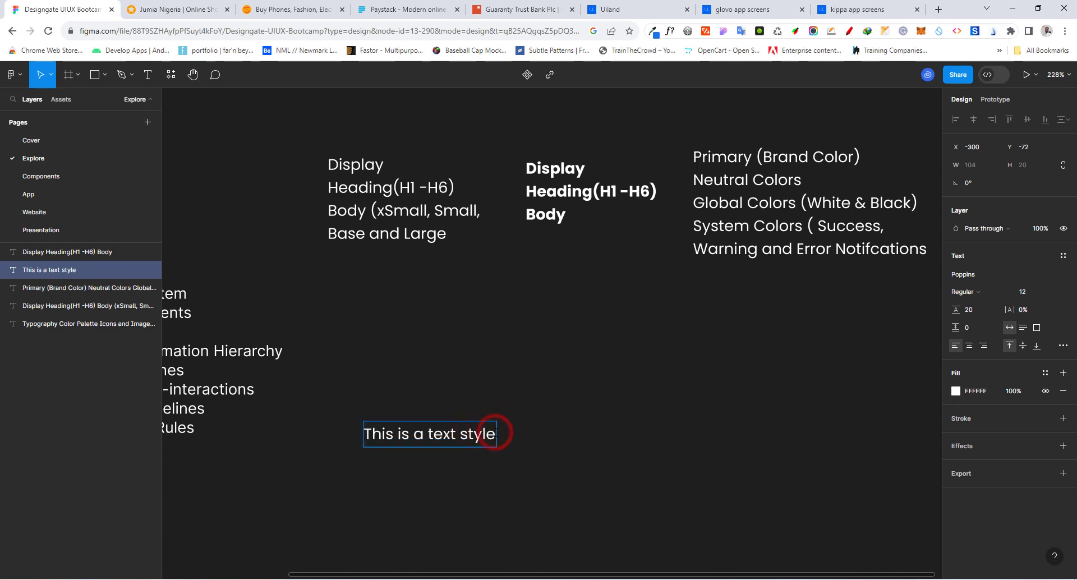
pyautogui.press('Return')
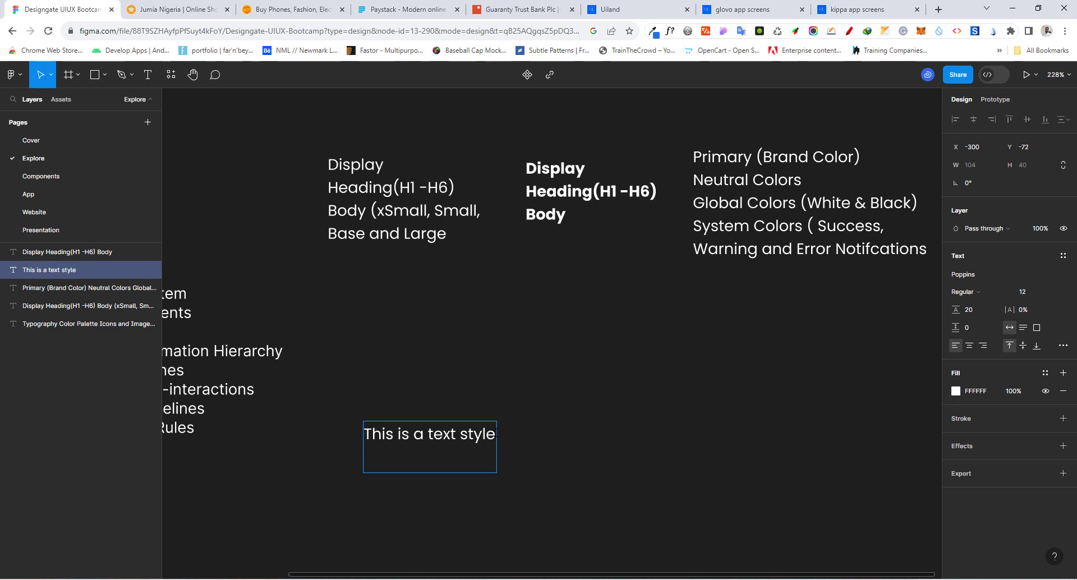
pyautogui.write('Second Parga')
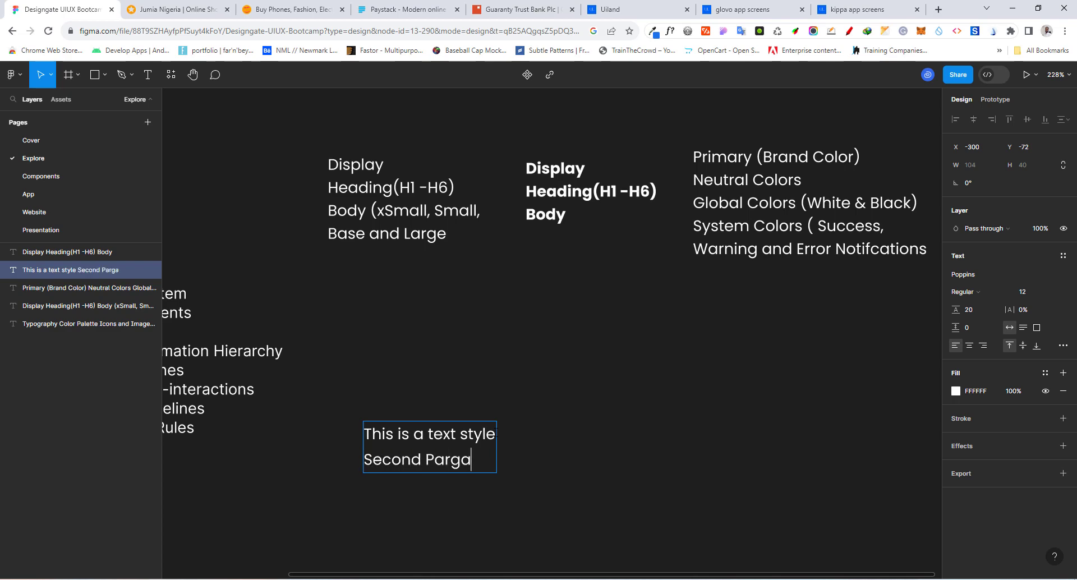
pyautogui.press('BackSpace')
pyautogui.write('raph')
pyautogui.press('Escape')
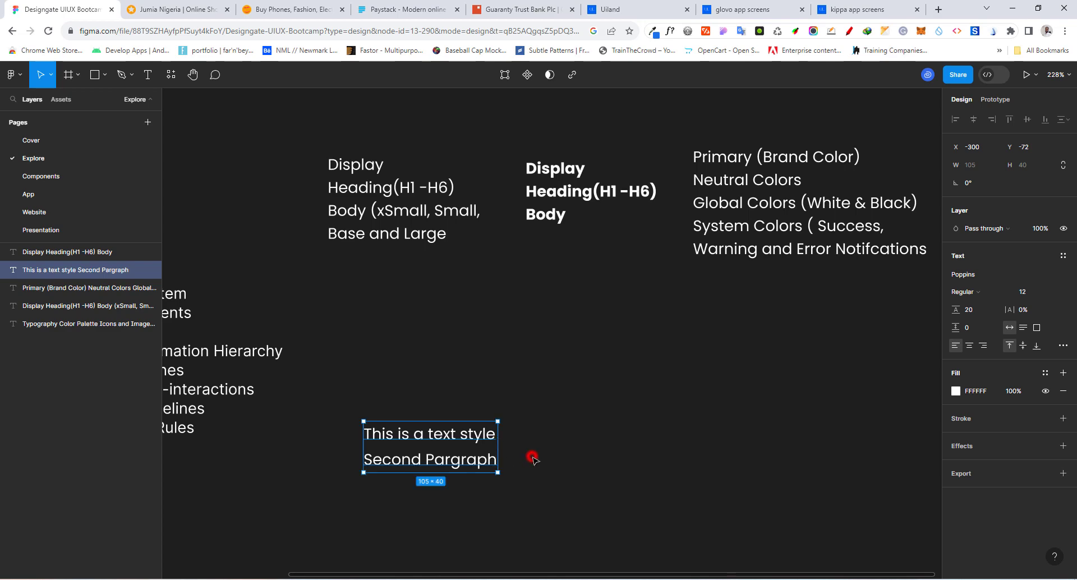
# Move the sample text up and draw a rectangle about 102 by 11 filling the gap between its two lines
pyautogui.keyDown('ctrl'); pyautogui.scroll(5, 431, 499); pyautogui.keyUp('ctrl')
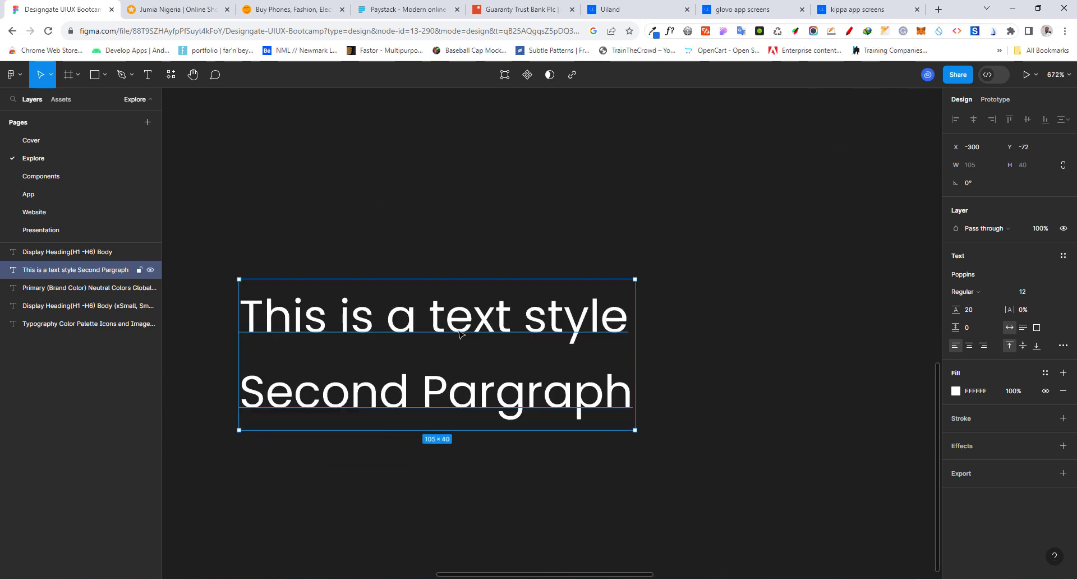
pyautogui.moveTo(456, 321); pyautogui.dragTo(452, 216)
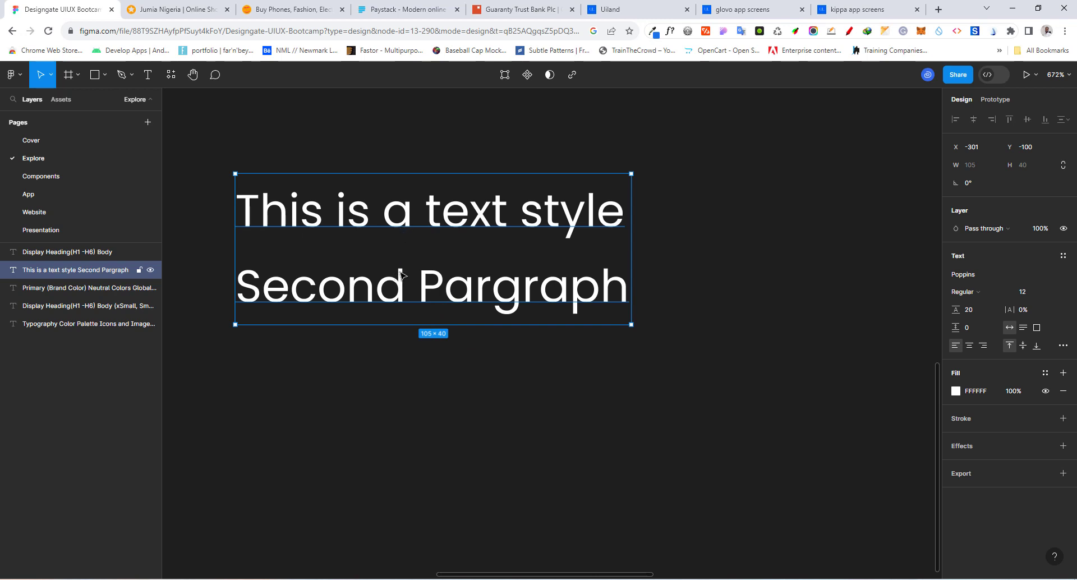
pyautogui.click(95, 74)
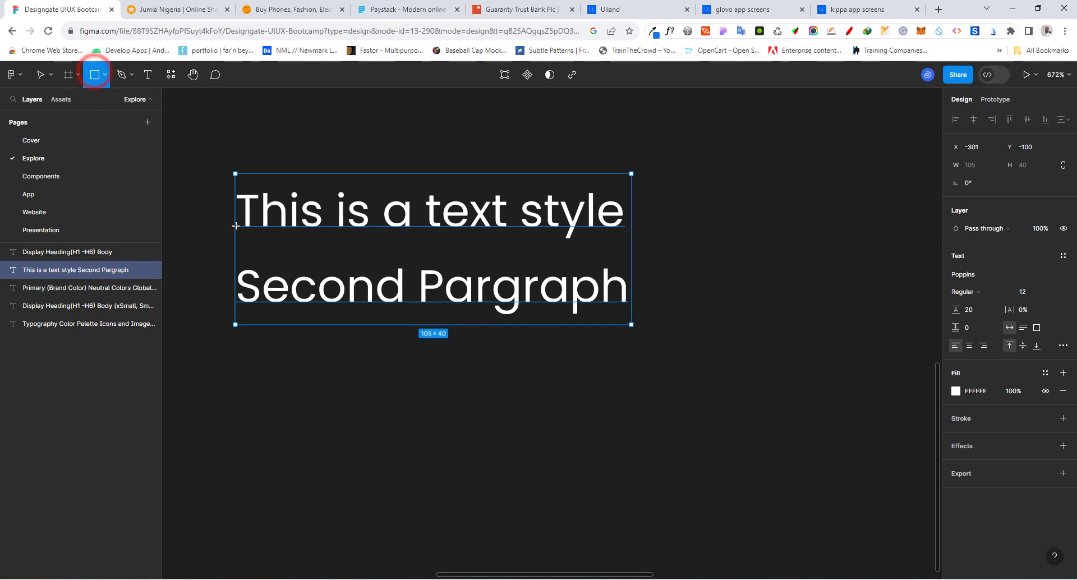
pyautogui.moveTo(234, 225); pyautogui.dragTo(620, 268)
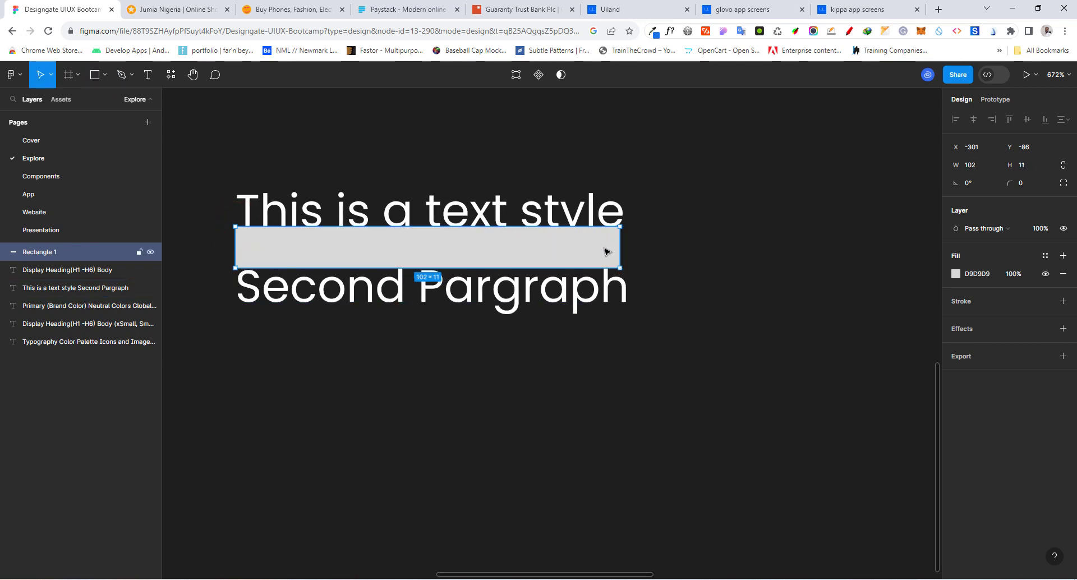
# Set the sample text's line height to 40 and move the text up so its first line clears the rectangle
pyautogui.click(512, 305)
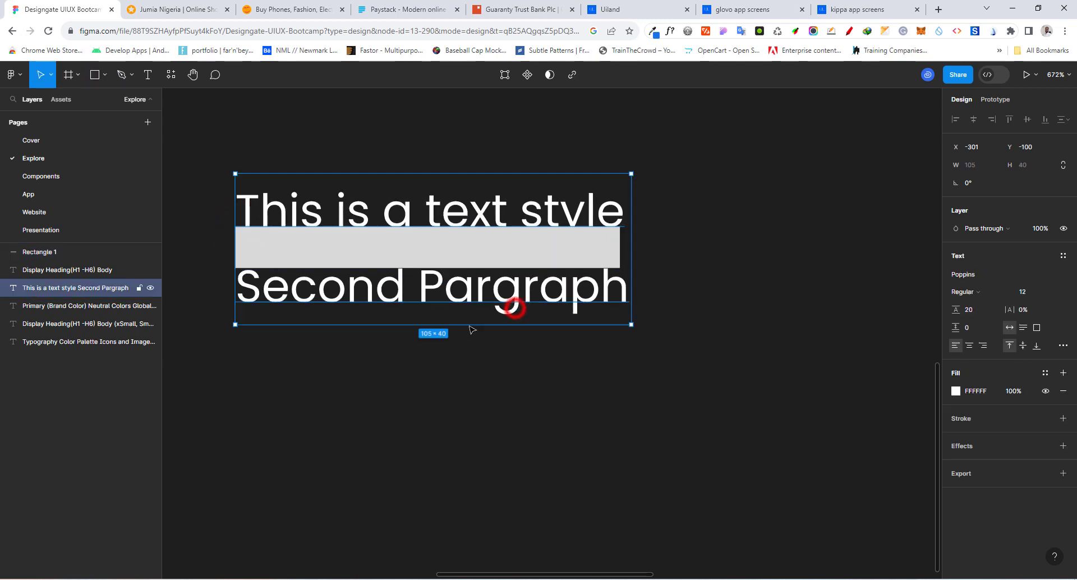
pyautogui.click(974, 315)
pyautogui.press('Return')
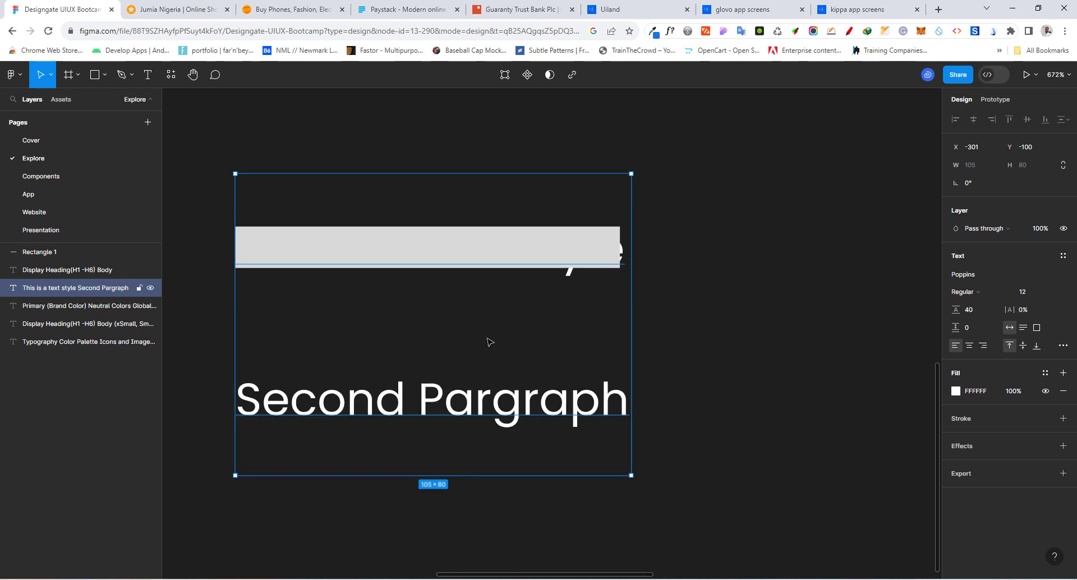
pyautogui.moveTo(486, 339); pyautogui.dragTo(487, 293)
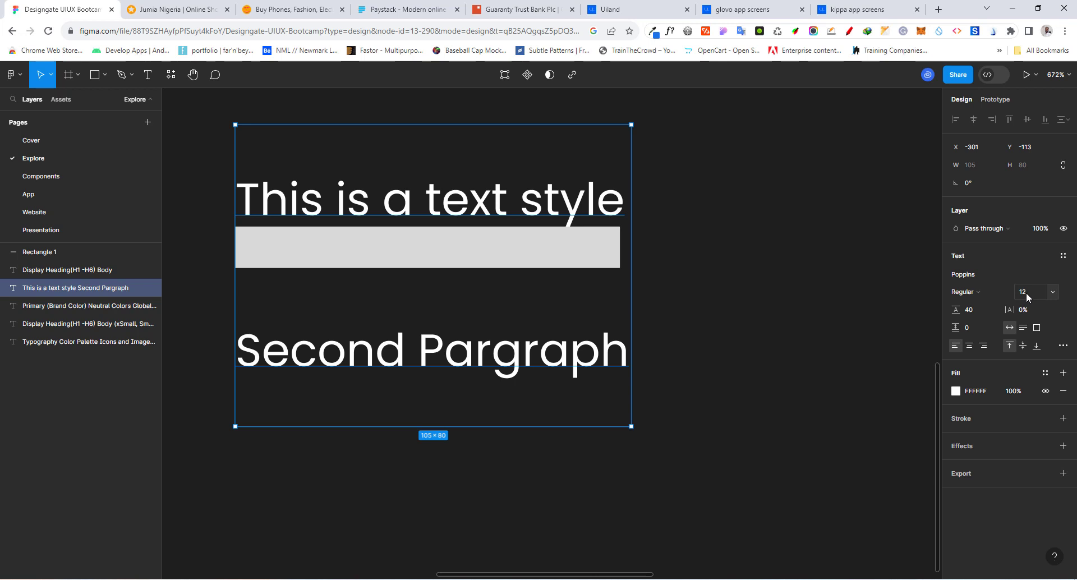
# Set the sample text's line height to 10 and move the text just below the rectangle
pyautogui.click(965, 315)
pyautogui.write('10')
pyautogui.press('Return')
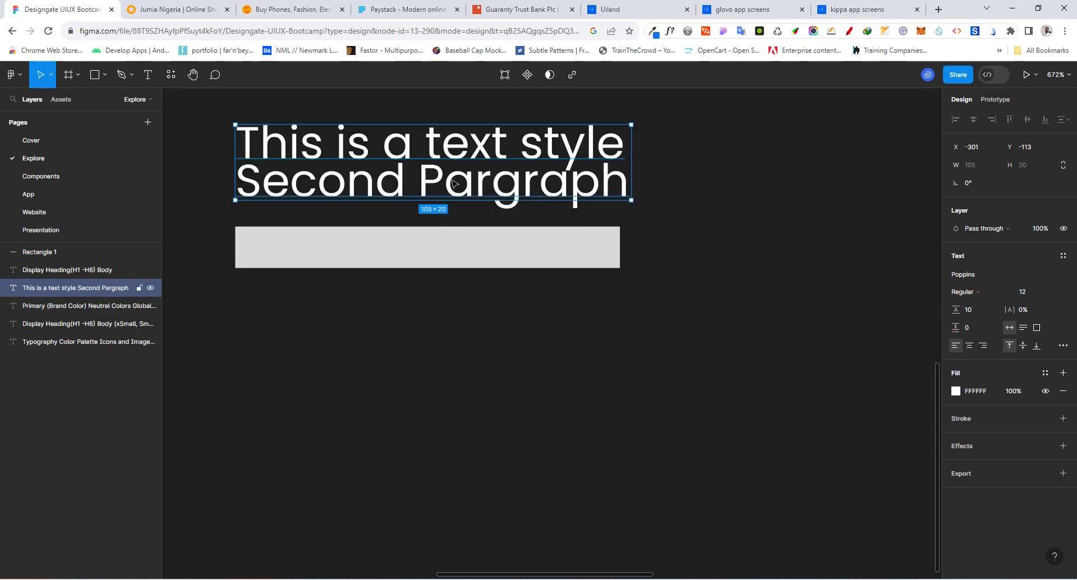
pyautogui.click(453, 221)
pyautogui.moveTo(456, 184); pyautogui.dragTo(454, 342)
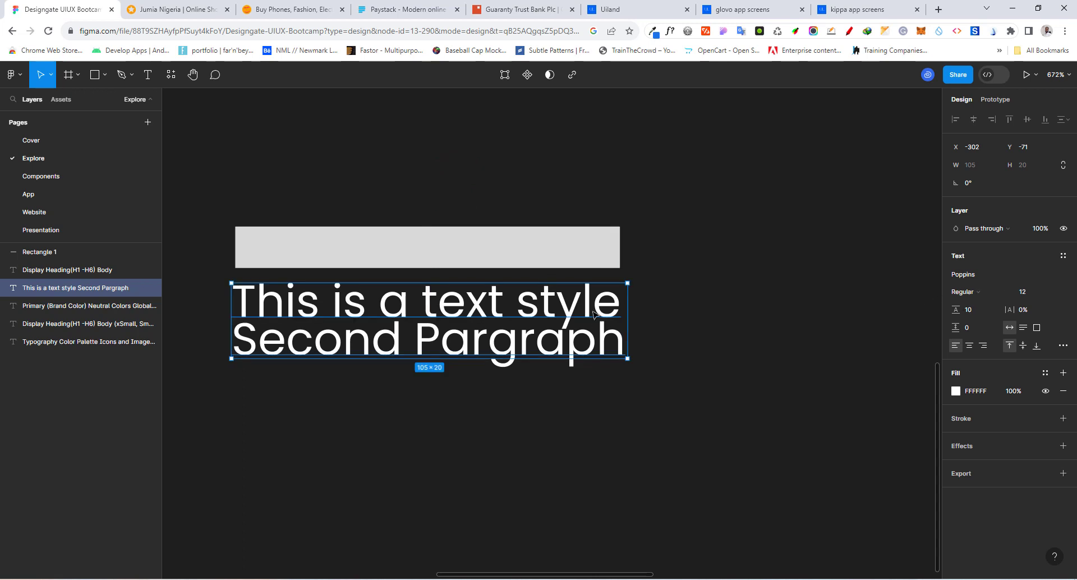
# Set the sample text's line height to 20 and delete the gray rectangle above it
pyautogui.click(976, 310)
pyautogui.write('20')
pyautogui.press('Return')
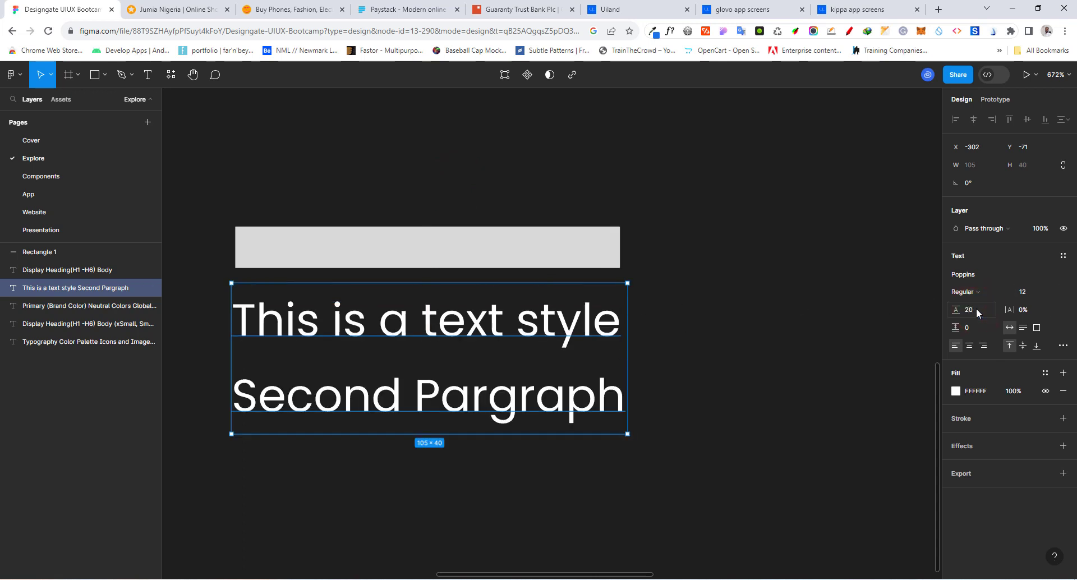
pyautogui.click(426, 246)
pyautogui.press('Delete')
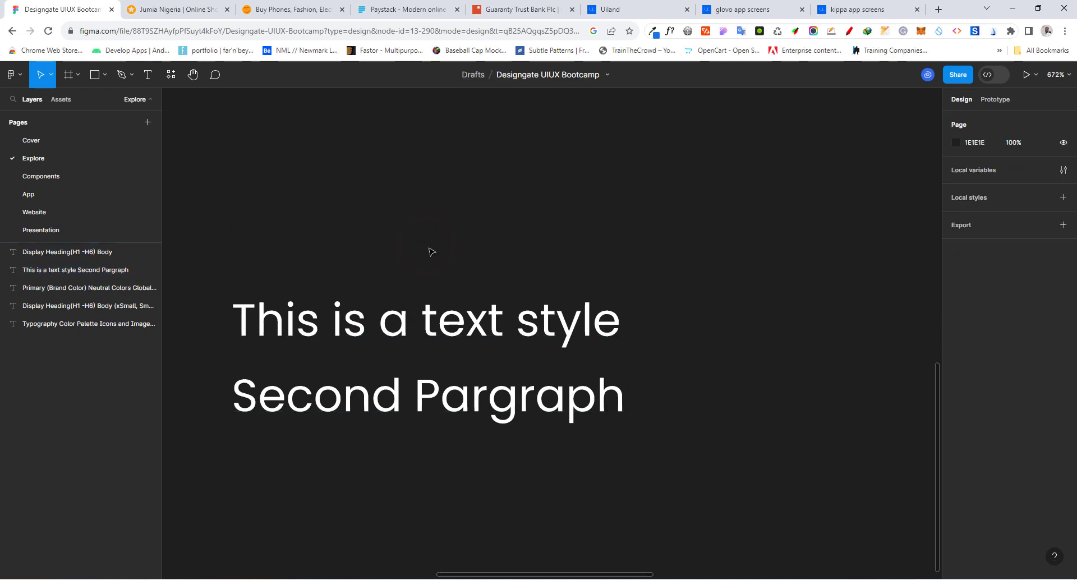
# Move the two-line sample text up to about X -299, Y -104
pyautogui.click(453, 314)
pyautogui.scroll(-3, 461, 227)
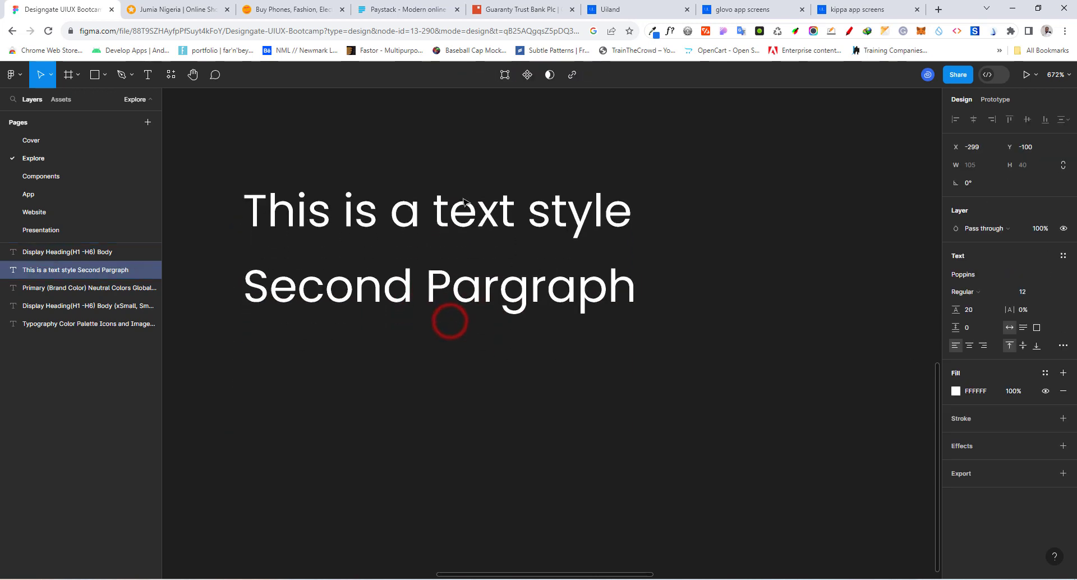
pyautogui.moveTo(463, 199); pyautogui.dragTo(461, 198)
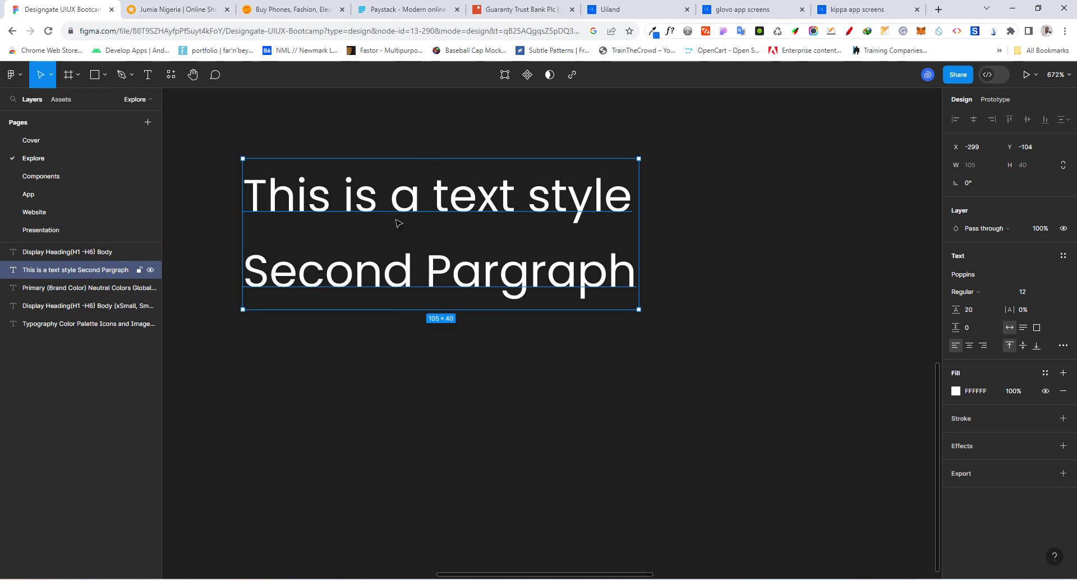
# Create a text style named "Body Small" from the sample text
pyautogui.click(1062, 257)
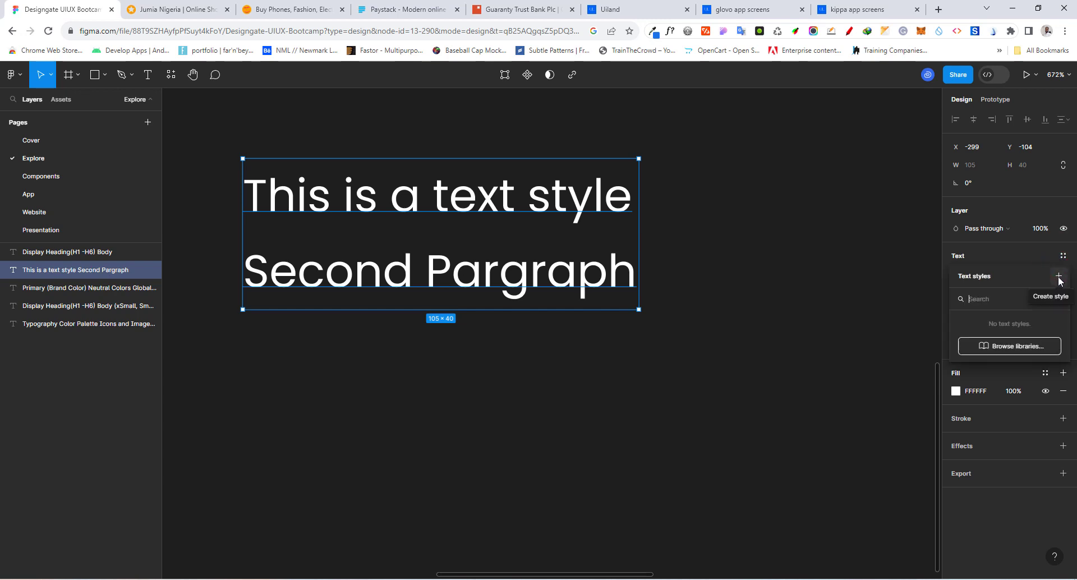
pyautogui.click(1058, 277)
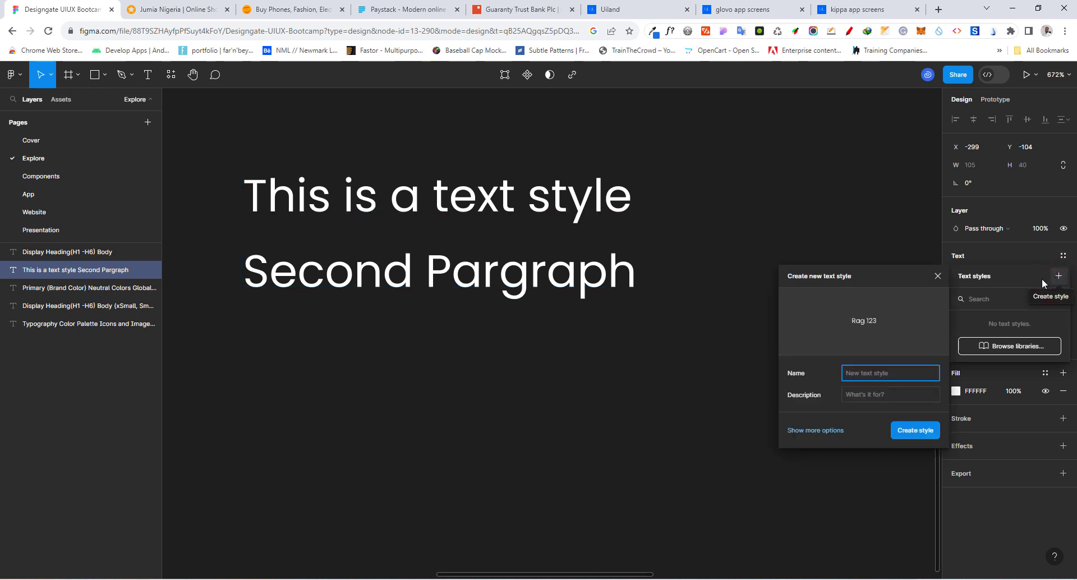
pyautogui.click(682, 358)
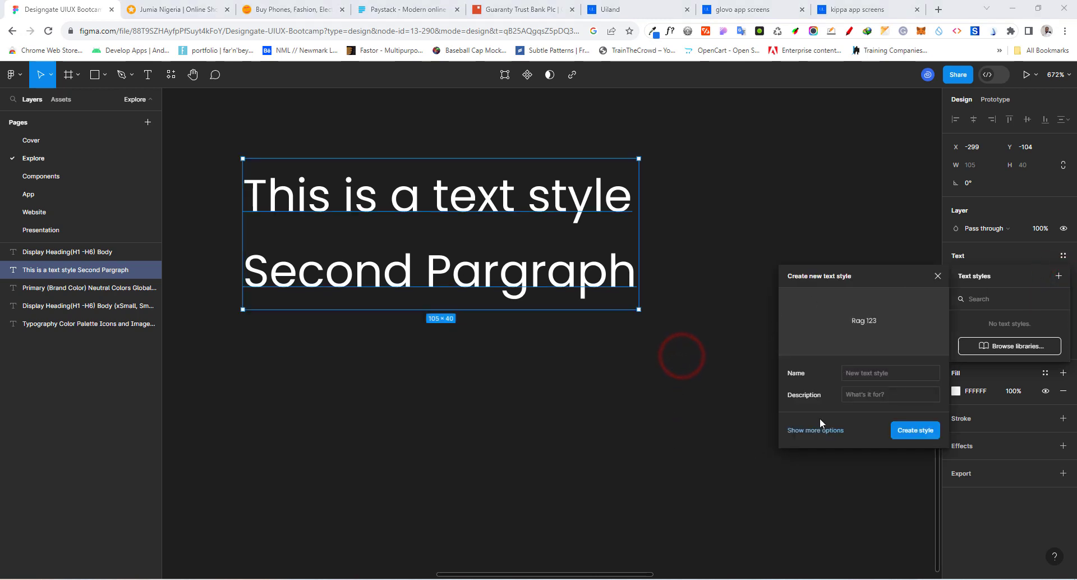
pyautogui.click(862, 375)
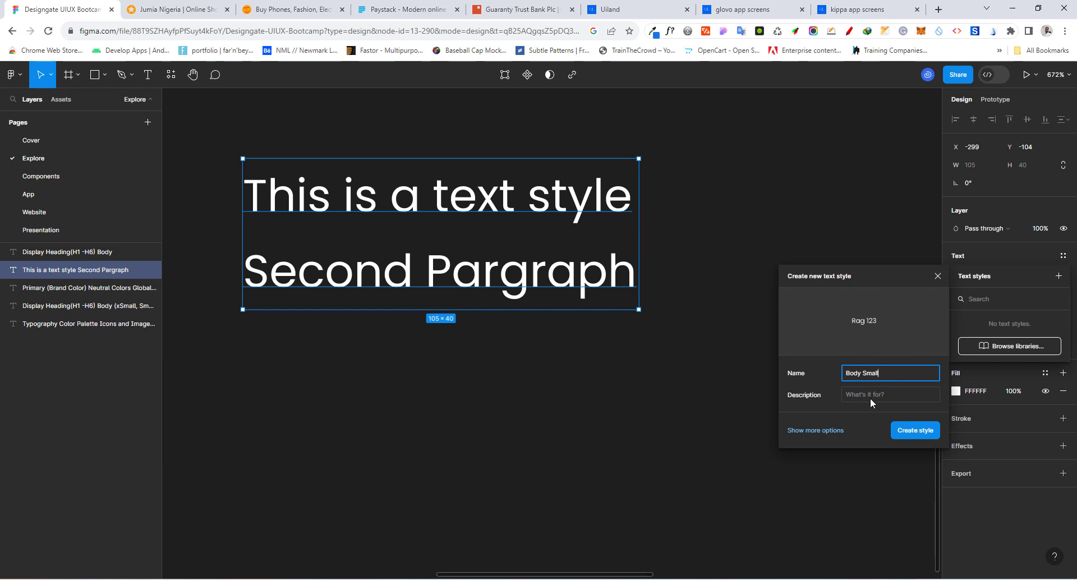
pyautogui.click(909, 430)
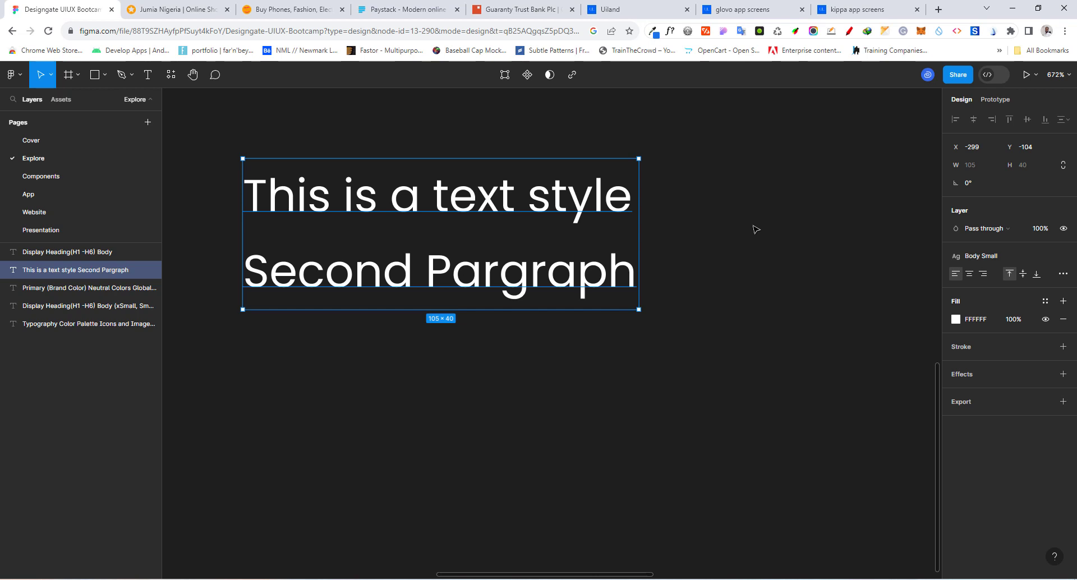
pyautogui.click(700, 164)
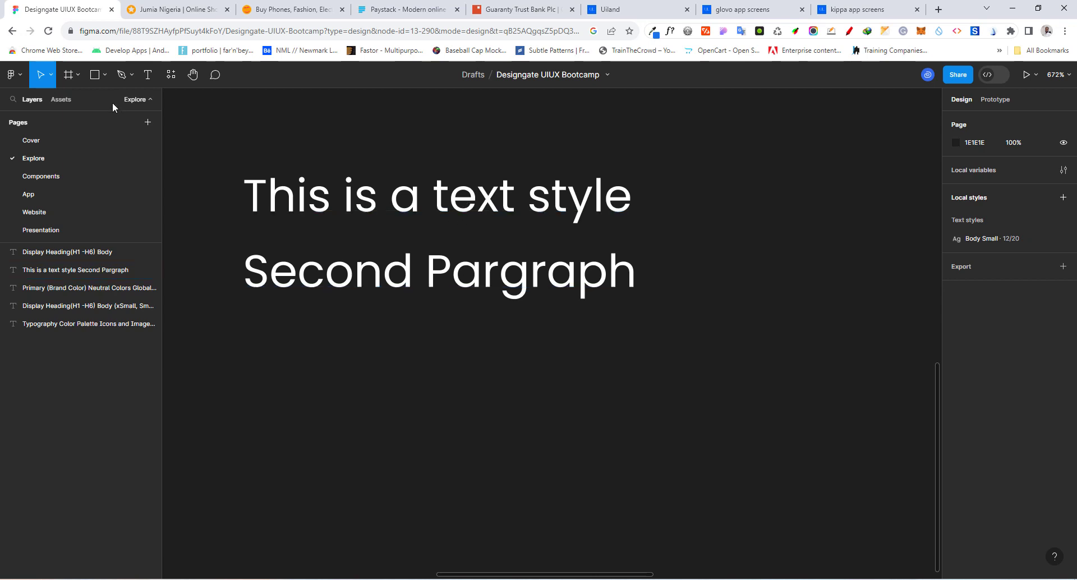
# Draw a frame beside the sample text, set its size to 20 by 20, and position it at about X -183, Y -92
pyautogui.click(68, 76)
pyautogui.moveTo(687, 182)
pyautogui.mouseDown()
pyautogui.moveTo(750, 269)
pyautogui.moveTo(828, 297)
pyautogui.mouseUp()
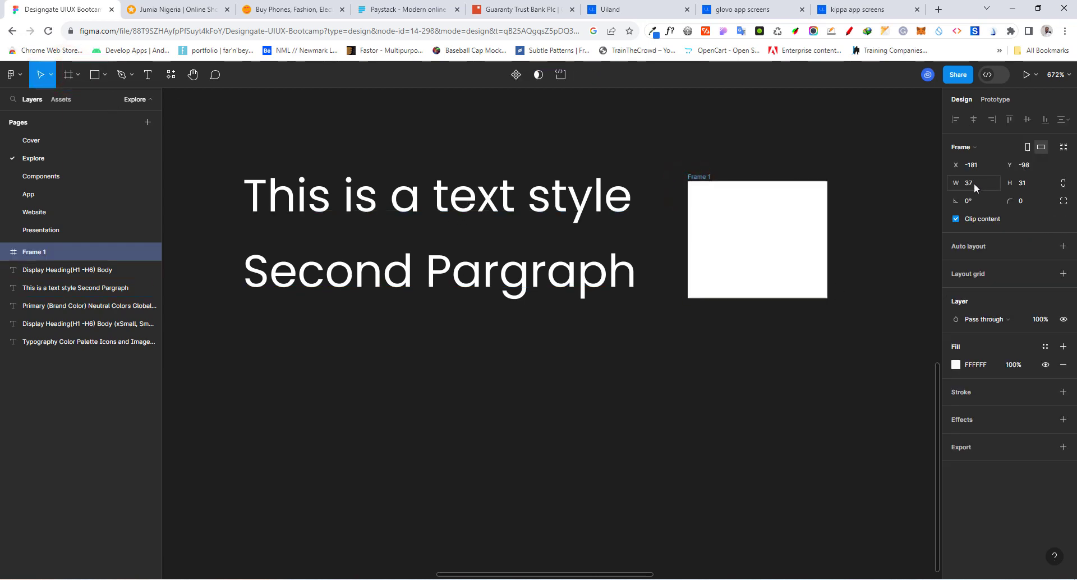
pyautogui.click(974, 184)
pyautogui.write('20')
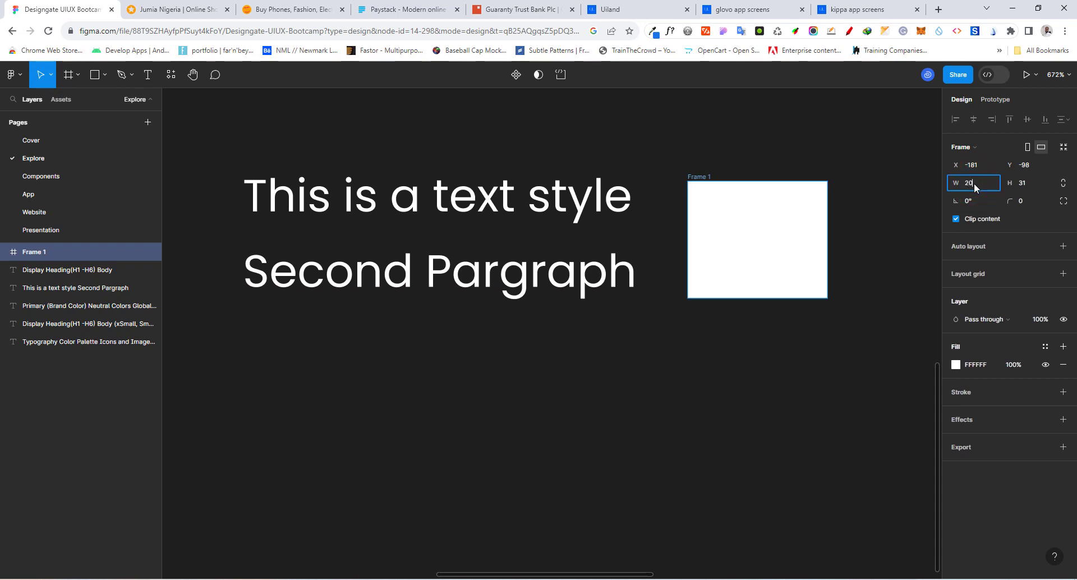
pyautogui.press('Tab')
pyautogui.write('20')
pyautogui.press('Return')
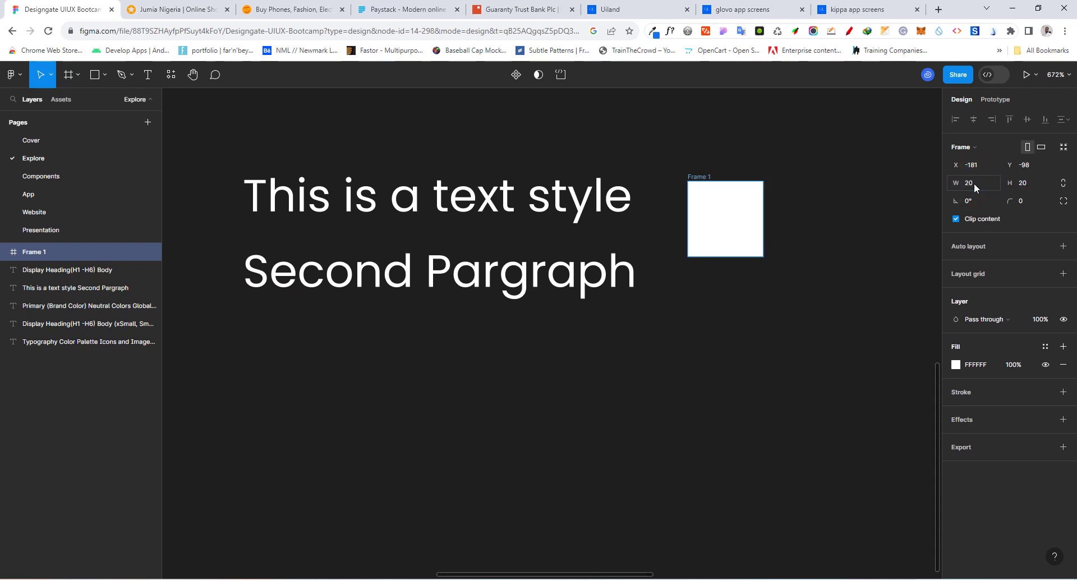
pyautogui.moveTo(713, 209); pyautogui.dragTo(706, 232)
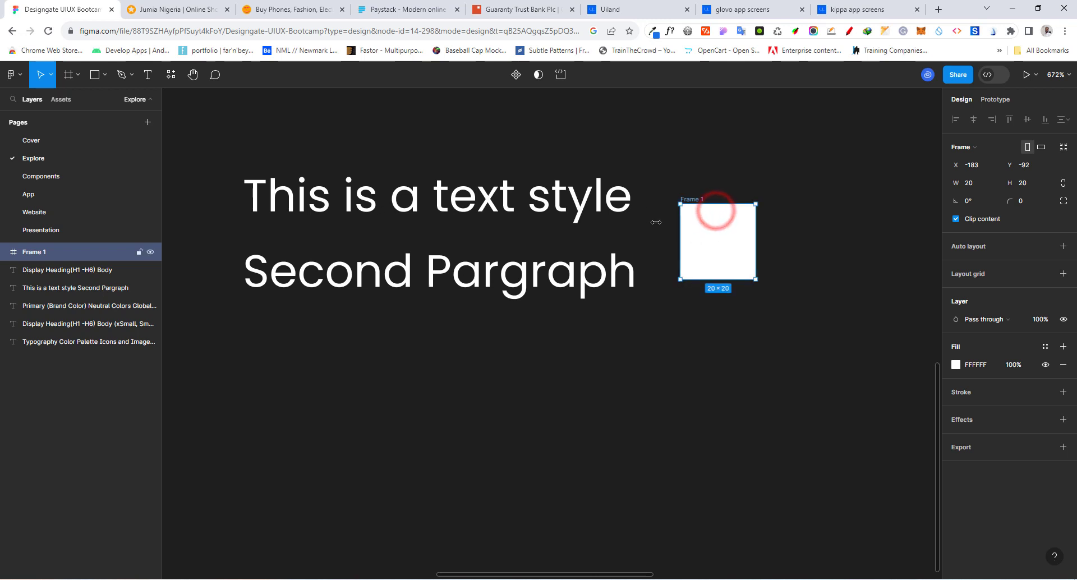
# Fill the small frame with red F90303 and move it to about X -186, Y -97
pyautogui.click(956, 365)
pyautogui.click(912, 313)
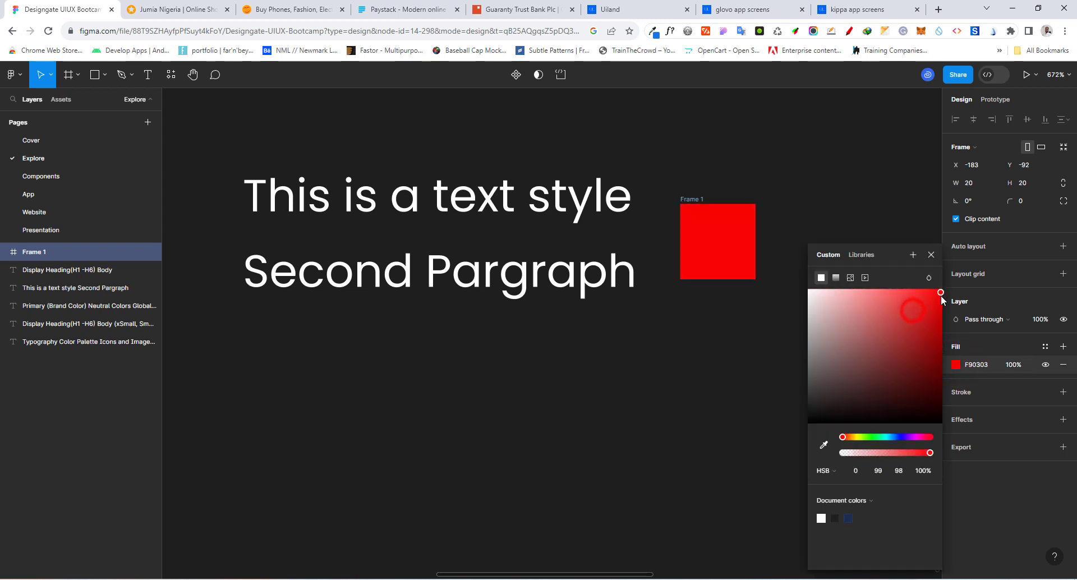
pyautogui.click(776, 126)
pyautogui.moveTo(711, 247); pyautogui.dragTo(700, 229)
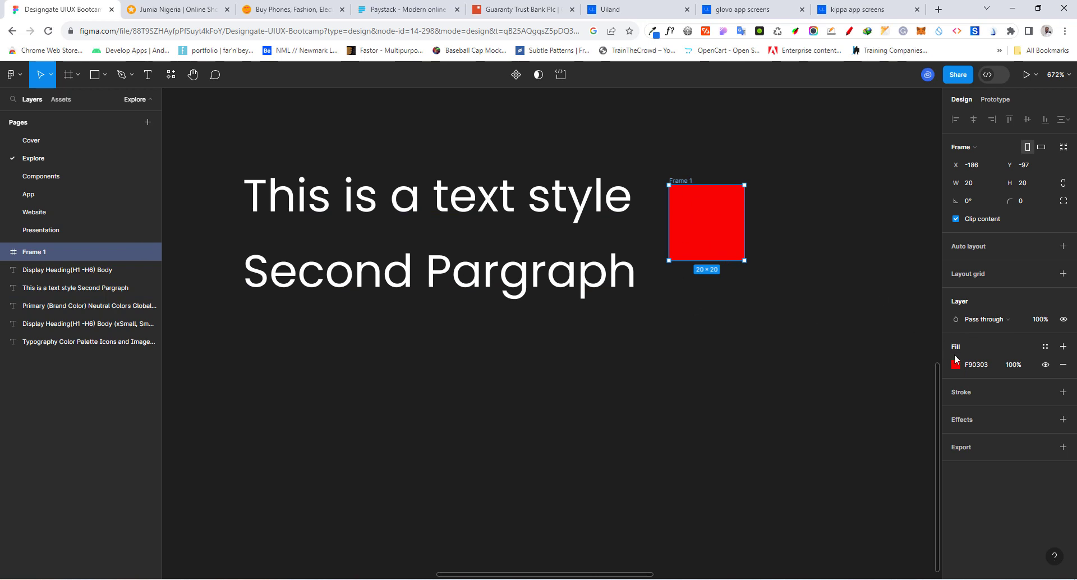
# Create a color style named "Primary Color" from the frame's red fill
pyautogui.click(1045, 347)
pyautogui.click(909, 349)
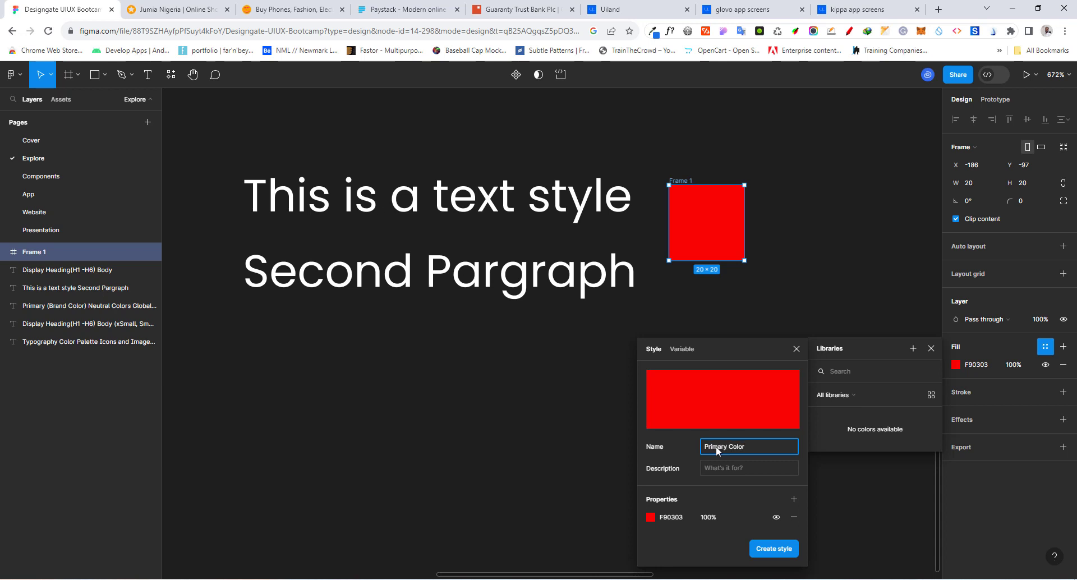
pyautogui.write('Primary Color')
pyautogui.press('Return')
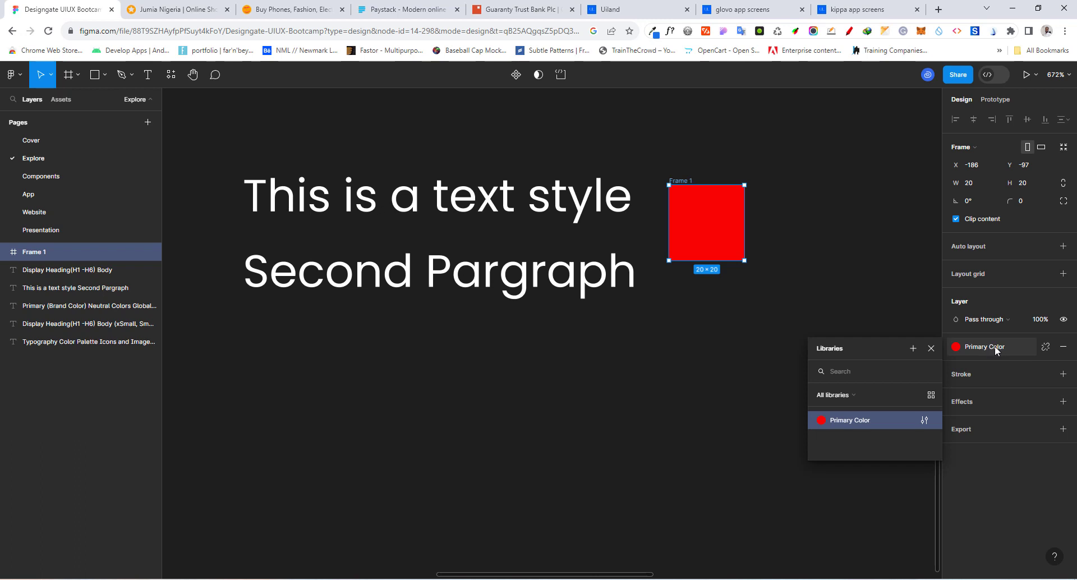
pyautogui.click(526, 347)
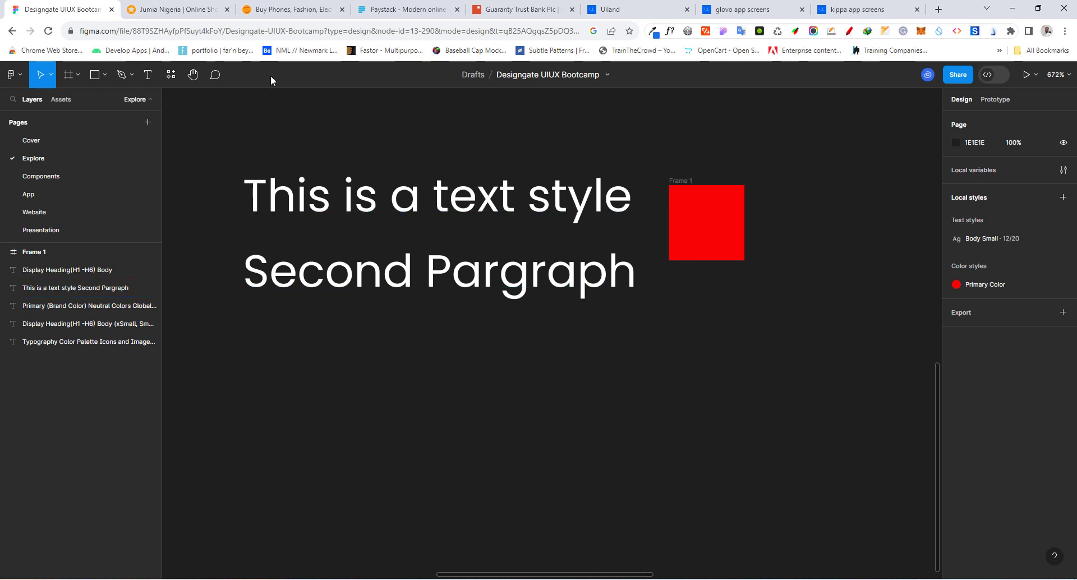
# Draw a rectangle about 28 by 24 below the sample text and fill it with the red sampled from the frame
pyautogui.click(95, 74)
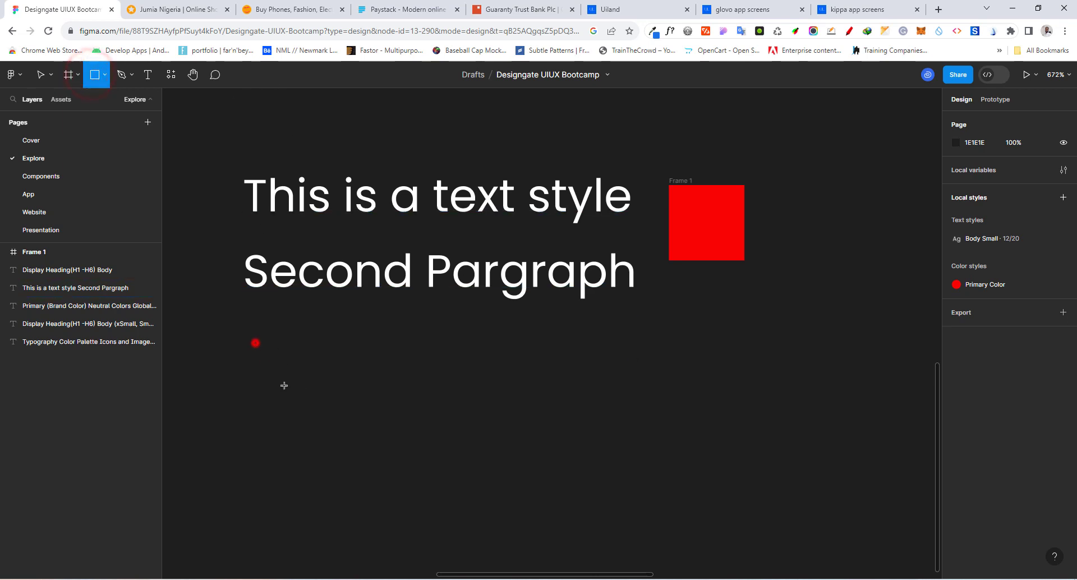
pyautogui.moveTo(255, 343); pyautogui.dragTo(360, 433)
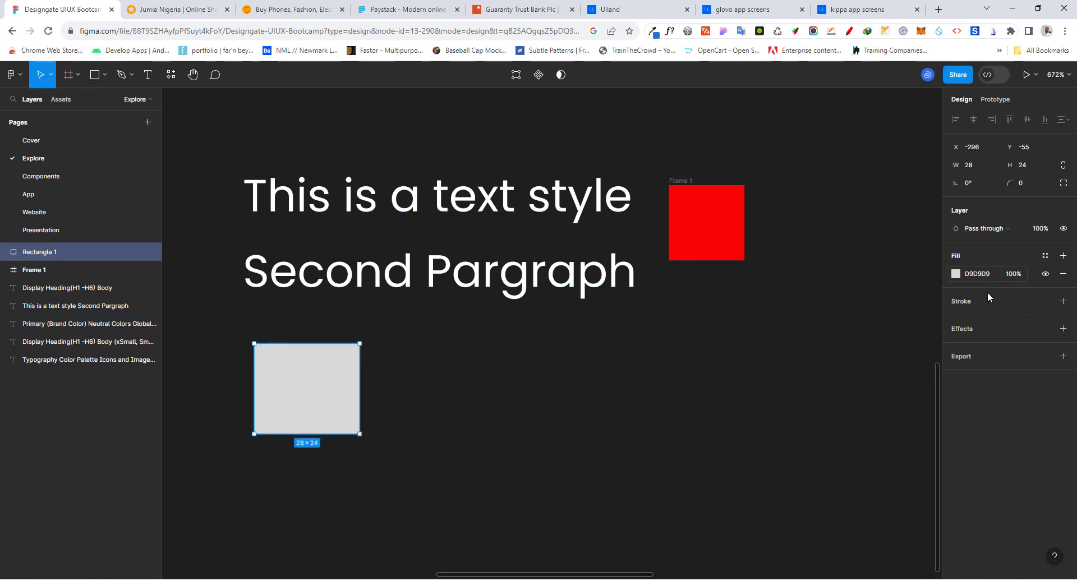
pyautogui.click(954, 273)
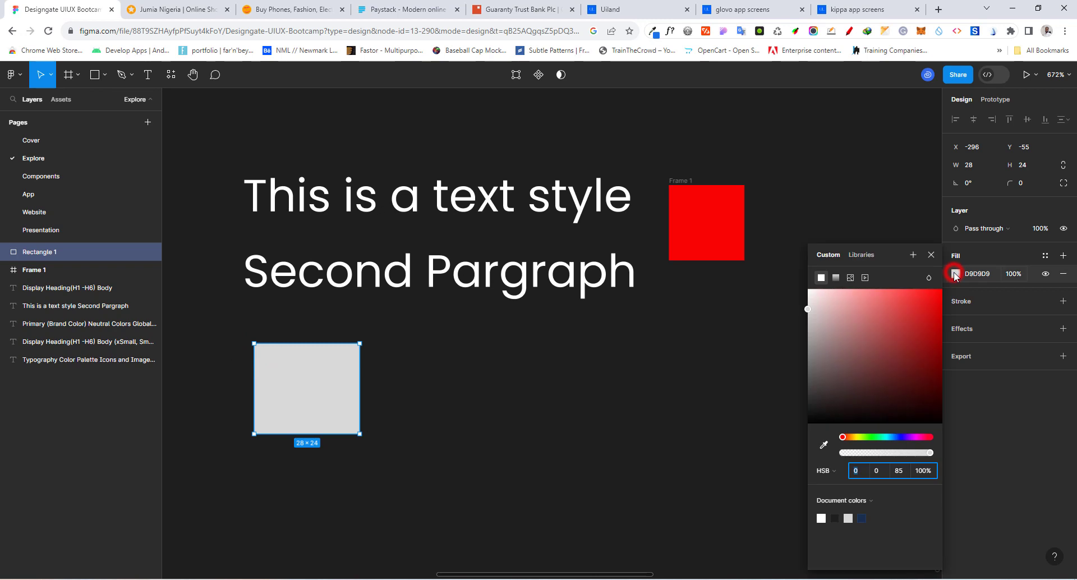
pyautogui.click(822, 445)
pyautogui.click(698, 191)
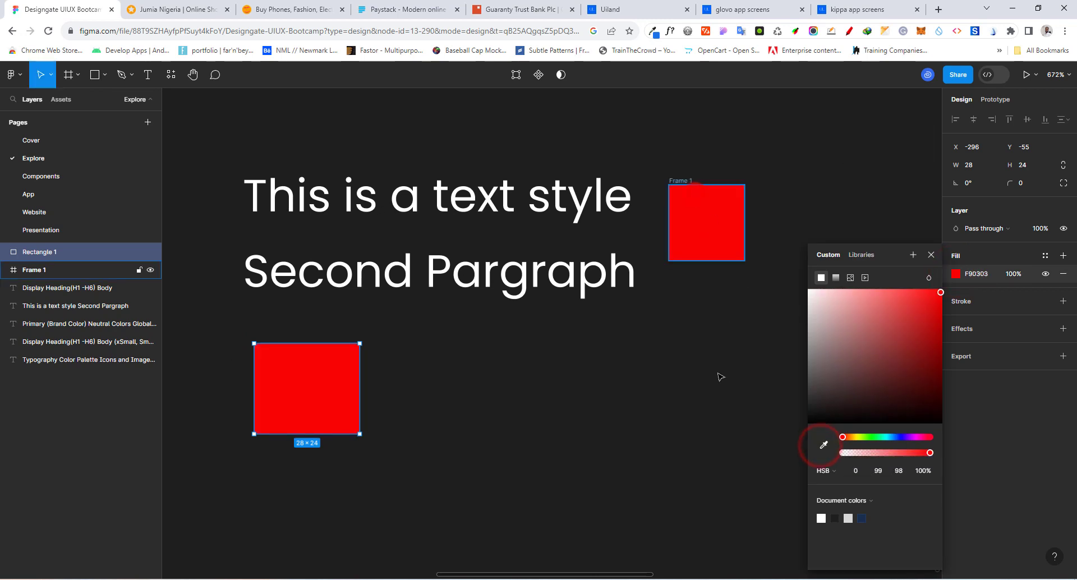
# Draw a second rectangle about 27 by 25 beside the red one and apply the Primary Color style as its fill
pyautogui.click(93, 74)
pyautogui.moveTo(386, 336); pyautogui.dragTo(488, 430)
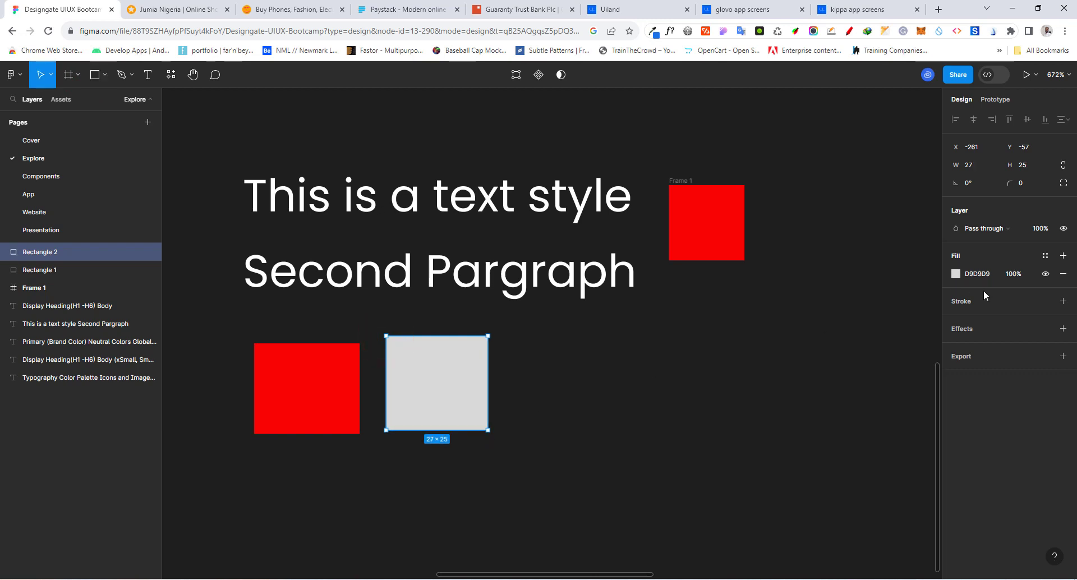
pyautogui.click(1045, 255)
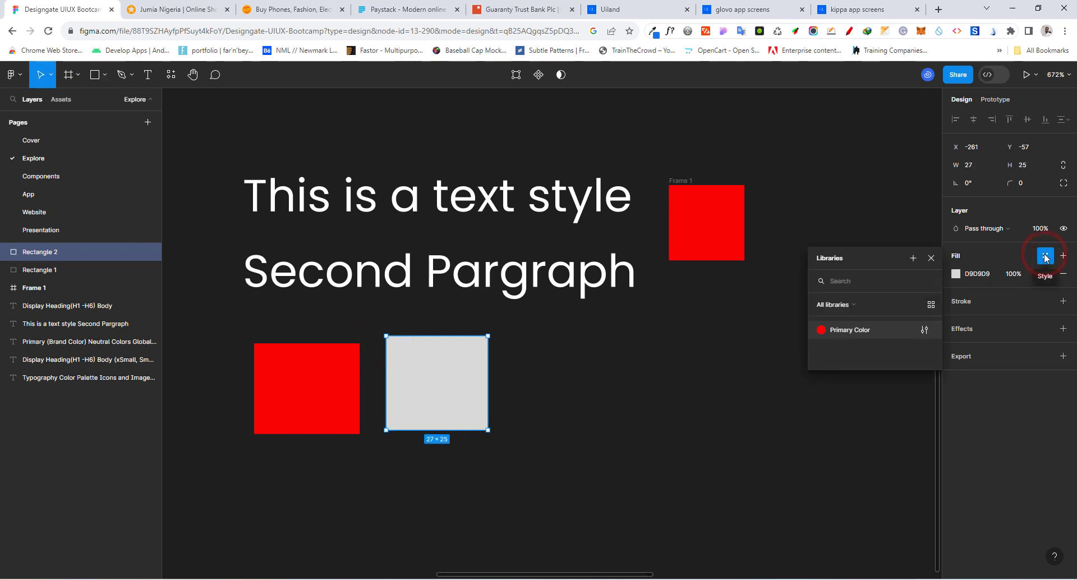
pyautogui.click(846, 331)
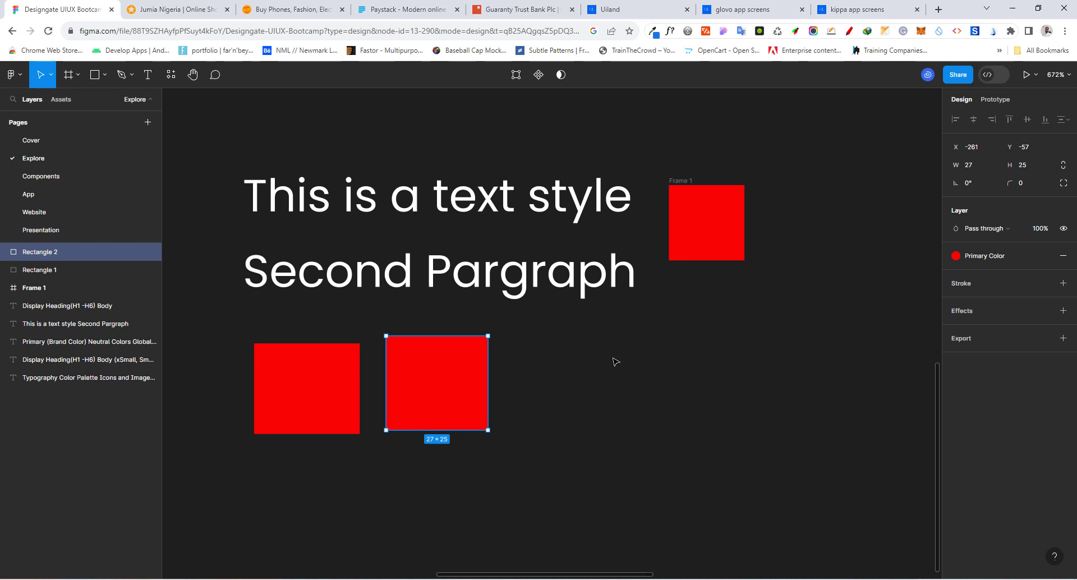
pyautogui.click(656, 349)
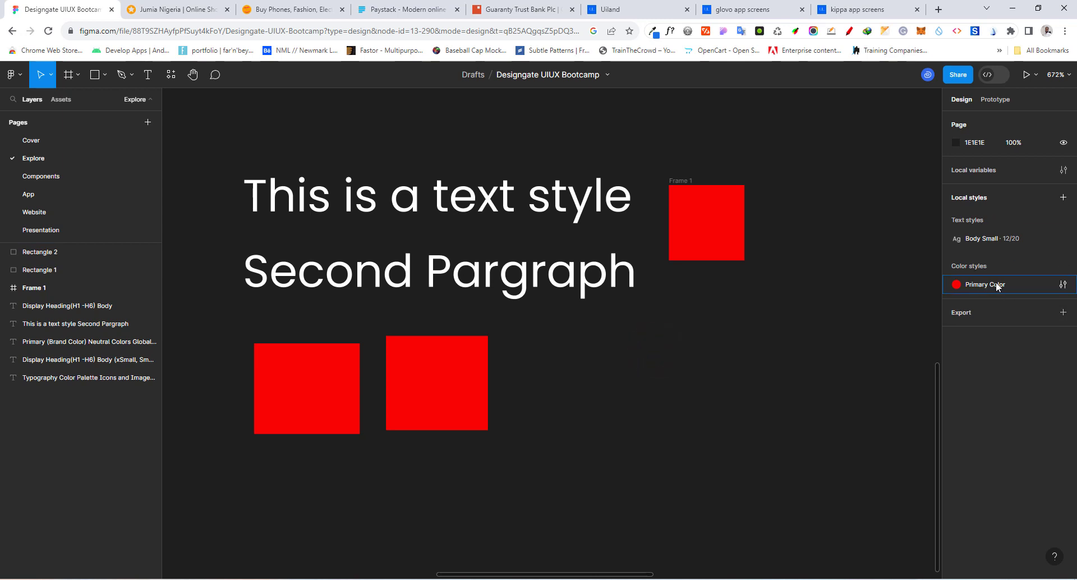
# Change the Primary Color style to orange F99603, then select the red rectangle that has no style to compare its fill
pyautogui.click(1063, 285)
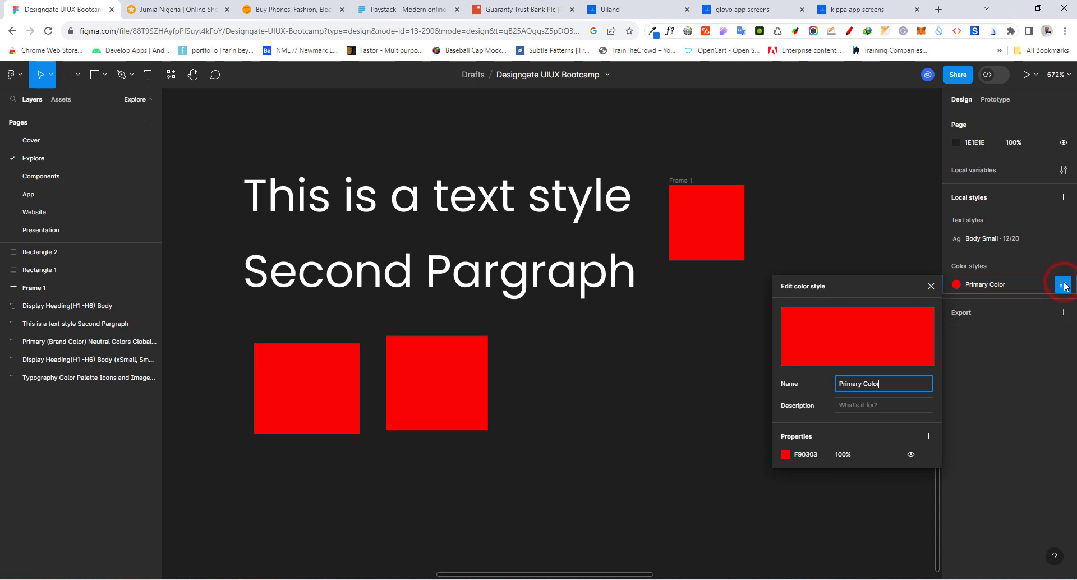
pyautogui.click(785, 454)
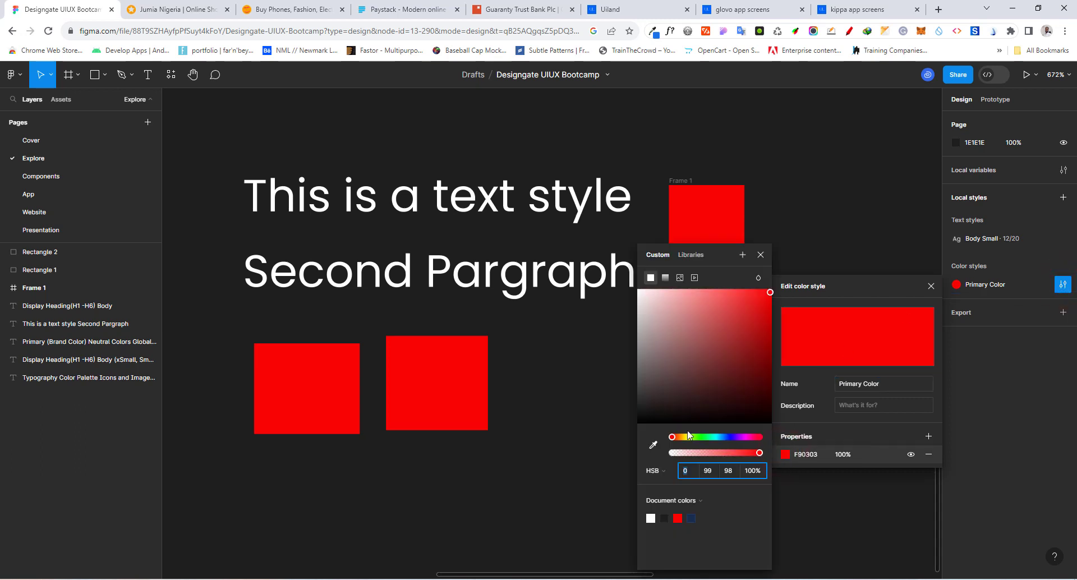
pyautogui.moveTo(673, 436); pyautogui.dragTo(681, 437)
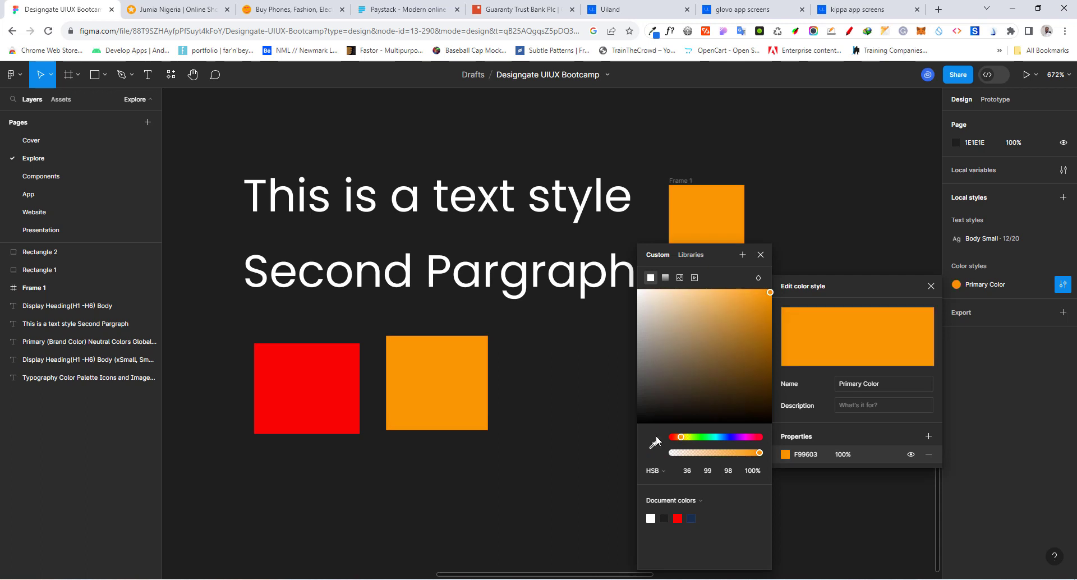
pyautogui.click(884, 243)
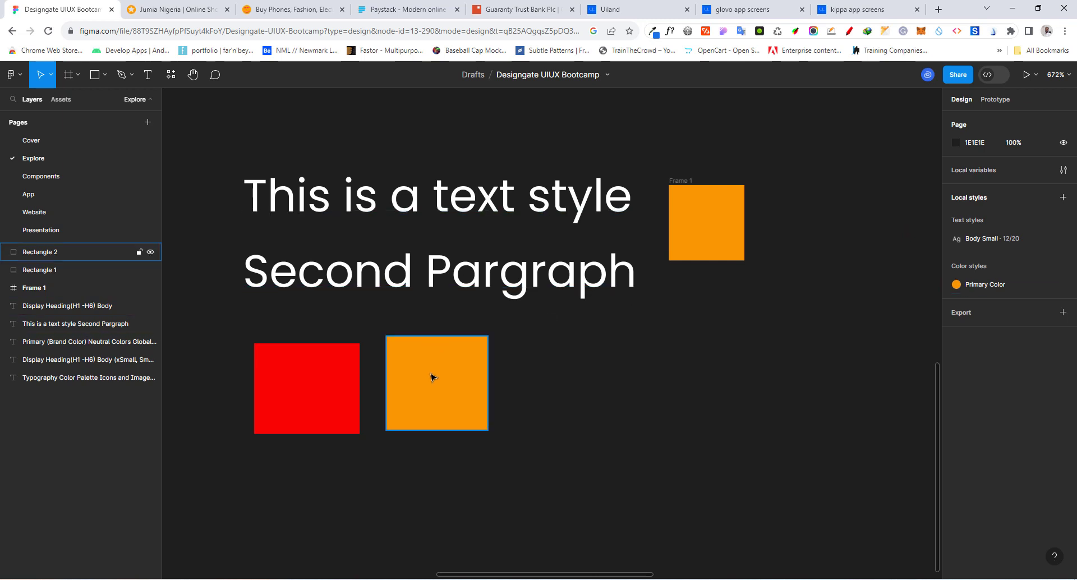
pyautogui.click(320, 387)
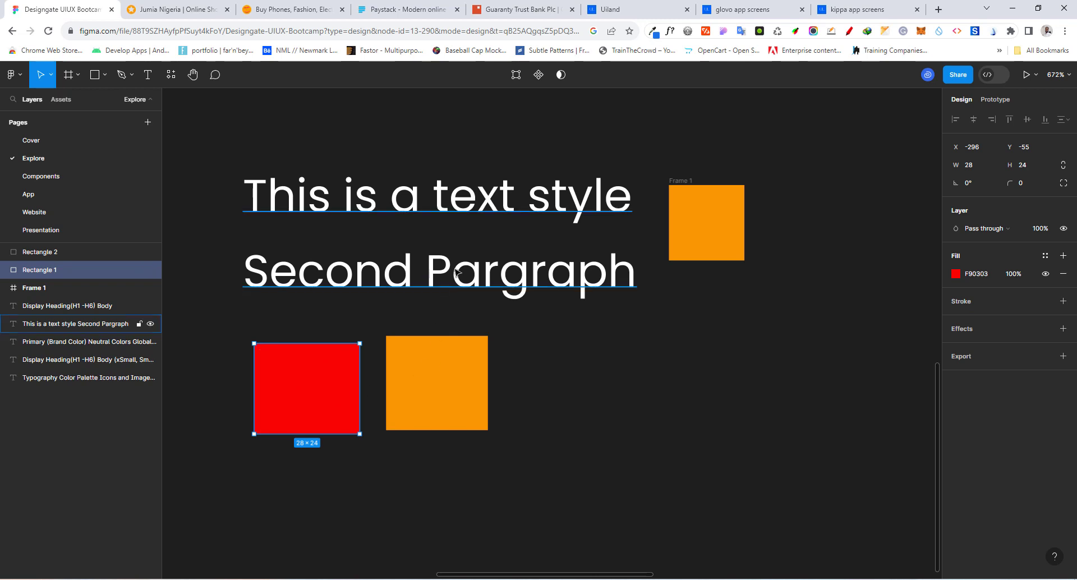
# Add the text "Designgate" in the Body Small style beside the orange rectangle, and move it slightly closer to the rectangle
pyautogui.click(147, 75)
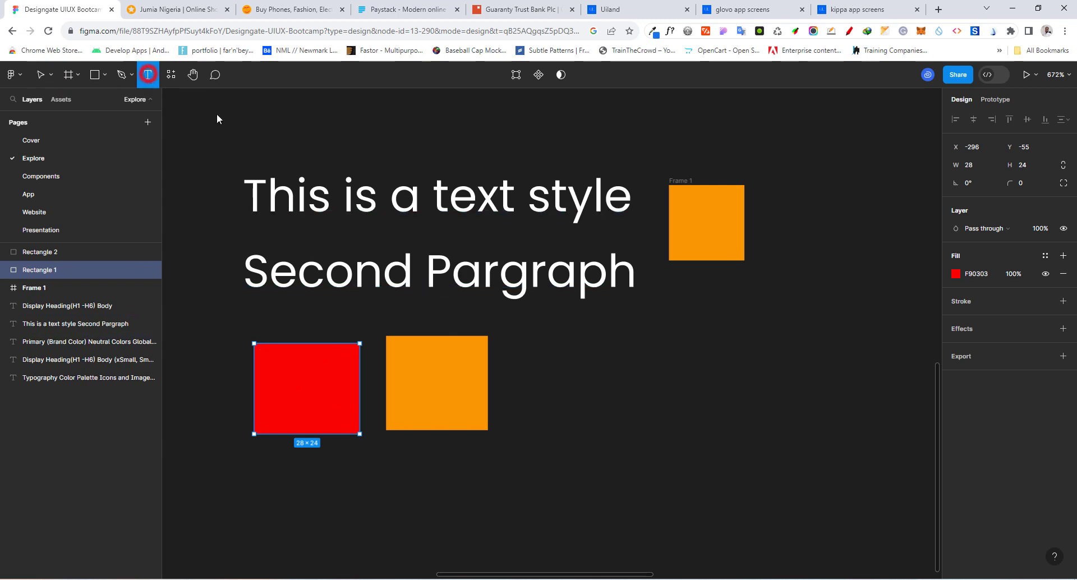
pyautogui.click(568, 359)
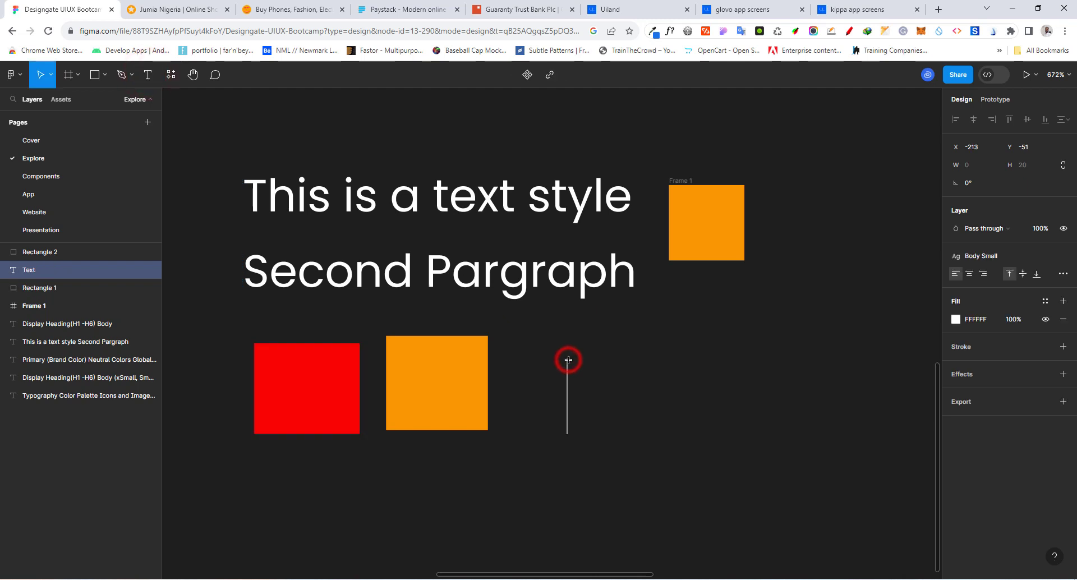
pyautogui.write('Designgate')
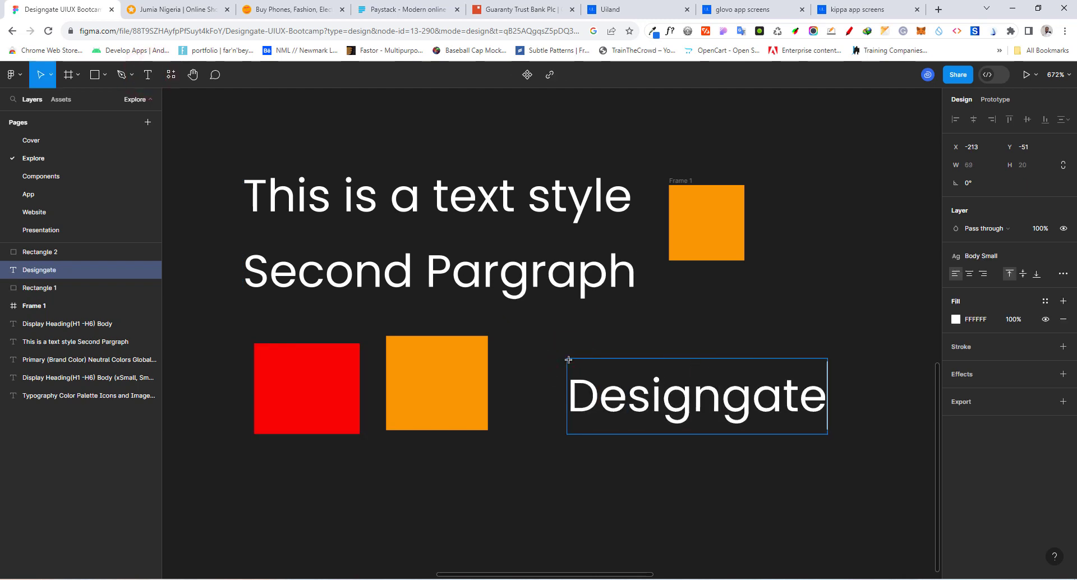
pyautogui.click(601, 337)
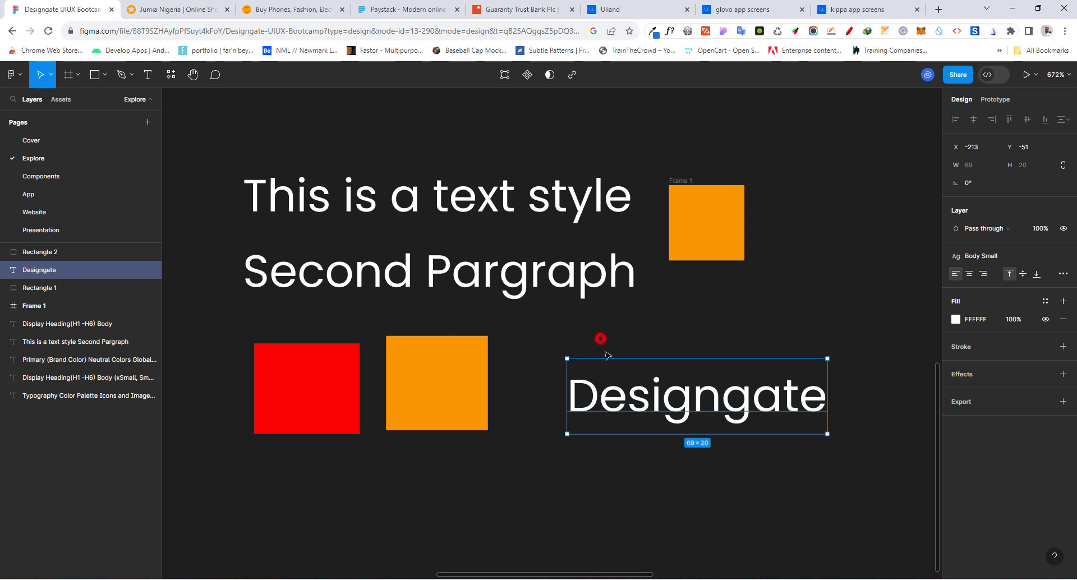
pyautogui.moveTo(667, 405); pyautogui.dragTo(630, 391)
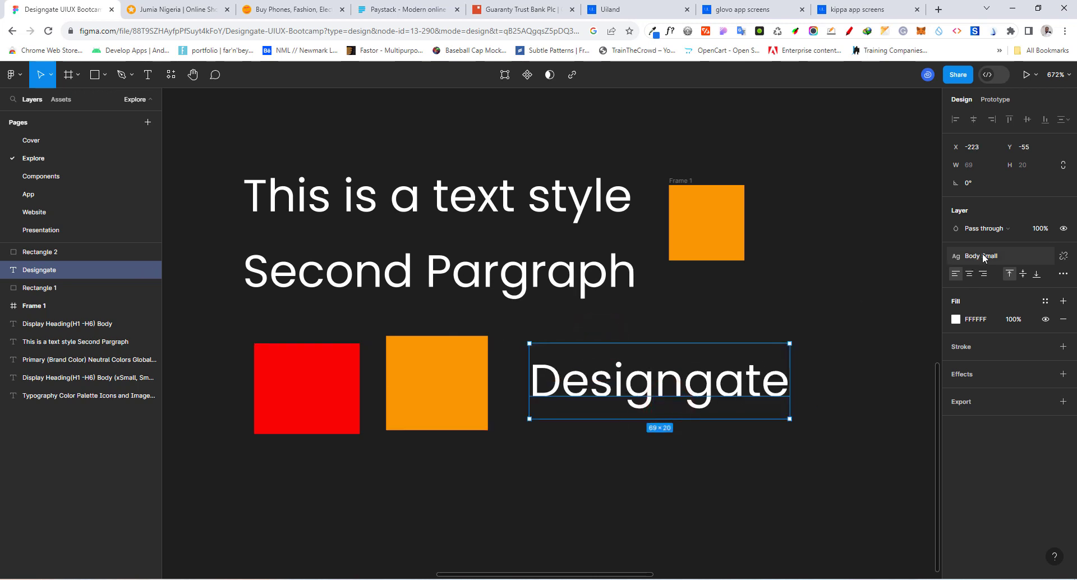
# Edit the Body Small text style to font size 24 and line height 32
pyautogui.click(845, 286)
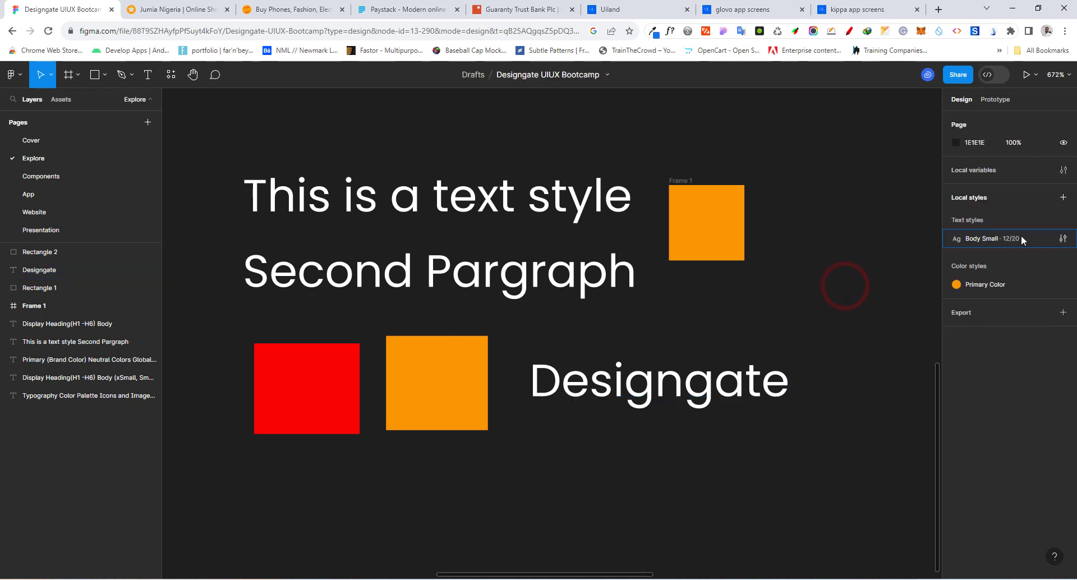
pyautogui.click(1062, 238)
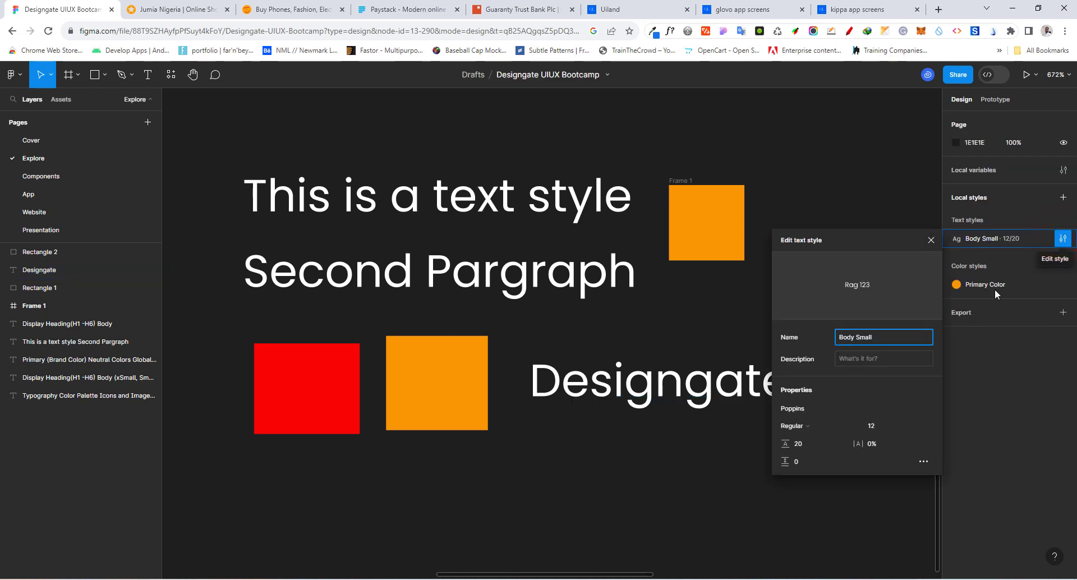
pyautogui.click(803, 446)
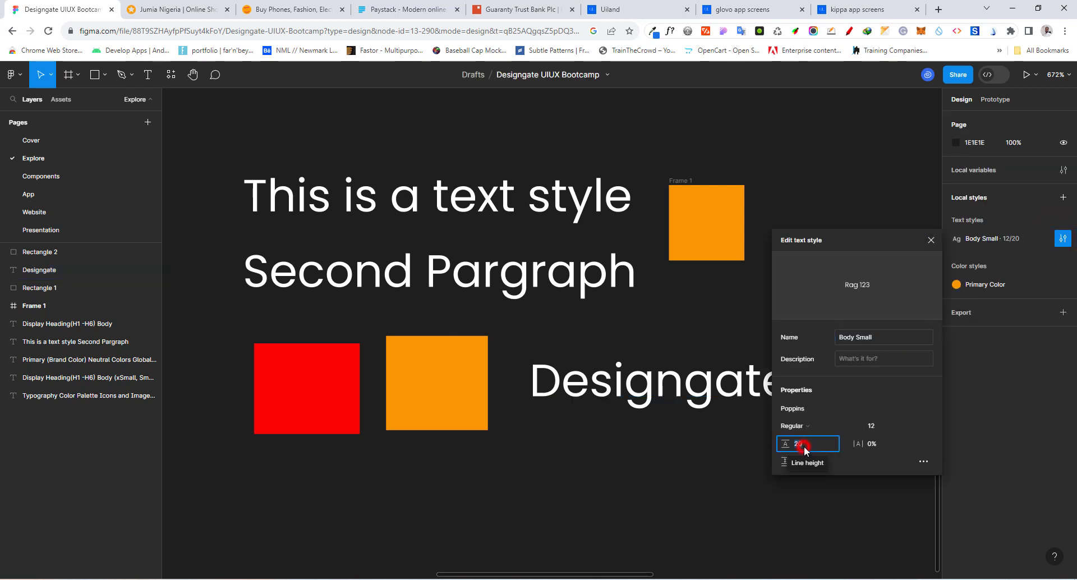
pyautogui.click(884, 425)
pyautogui.write('24')
pyautogui.press('Return')
pyautogui.scroll(-3, 401, 294)
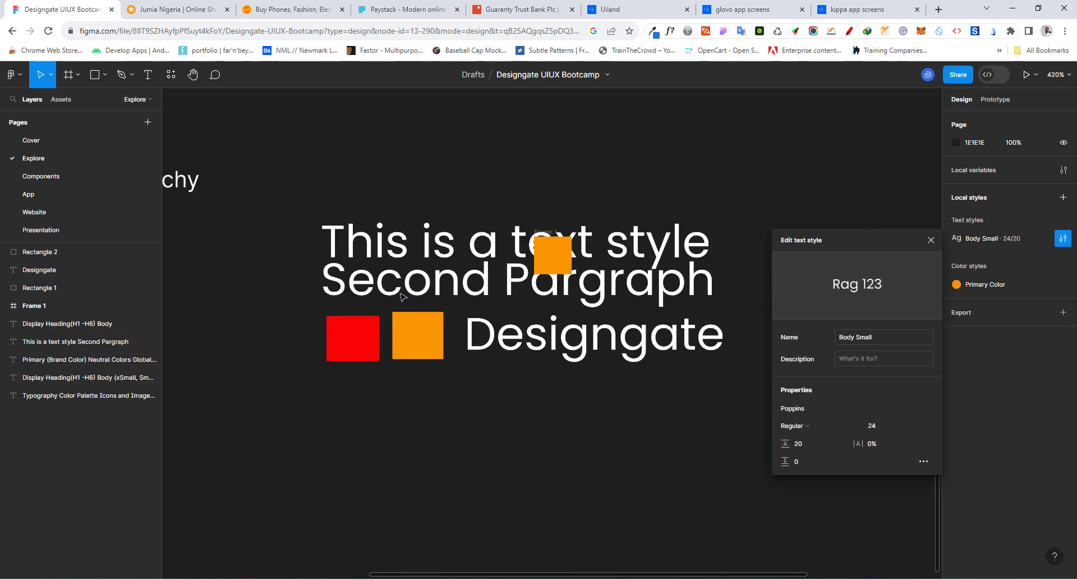
pyautogui.click(806, 446)
pyautogui.press('Return')
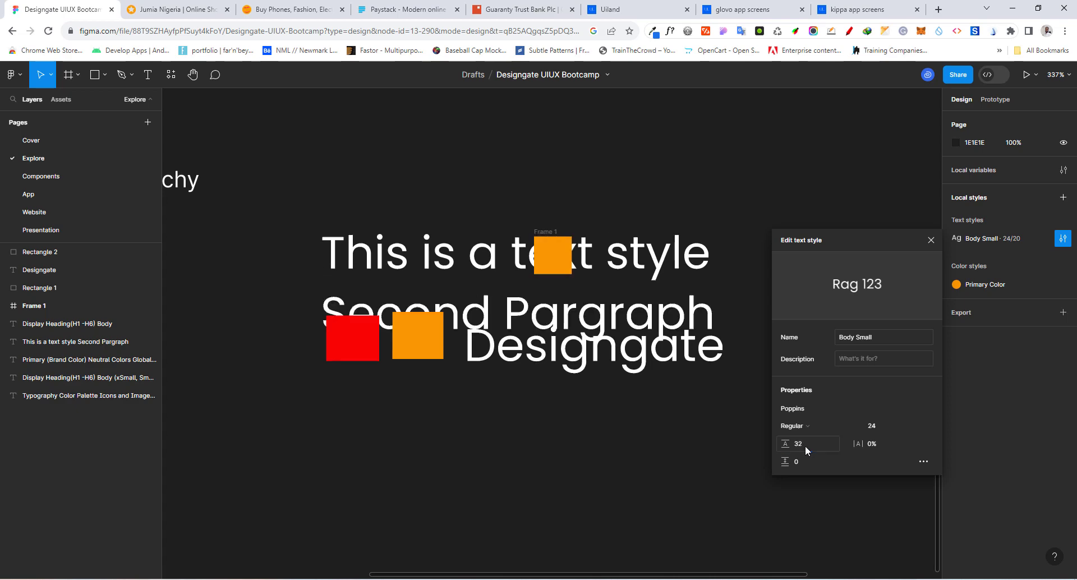
# Move the two-line sample text above Frame 1 and shift the Designgate text slightly up, clear of the coloured shapes
pyautogui.click(397, 253)
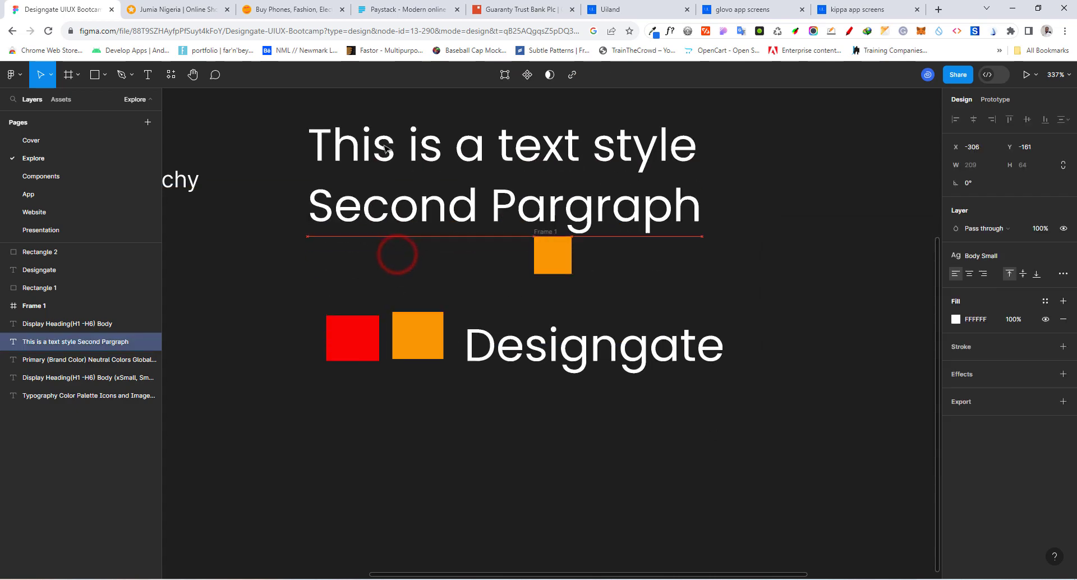
pyautogui.click(541, 361)
pyautogui.moveTo(542, 362); pyautogui.dragTo(553, 349)
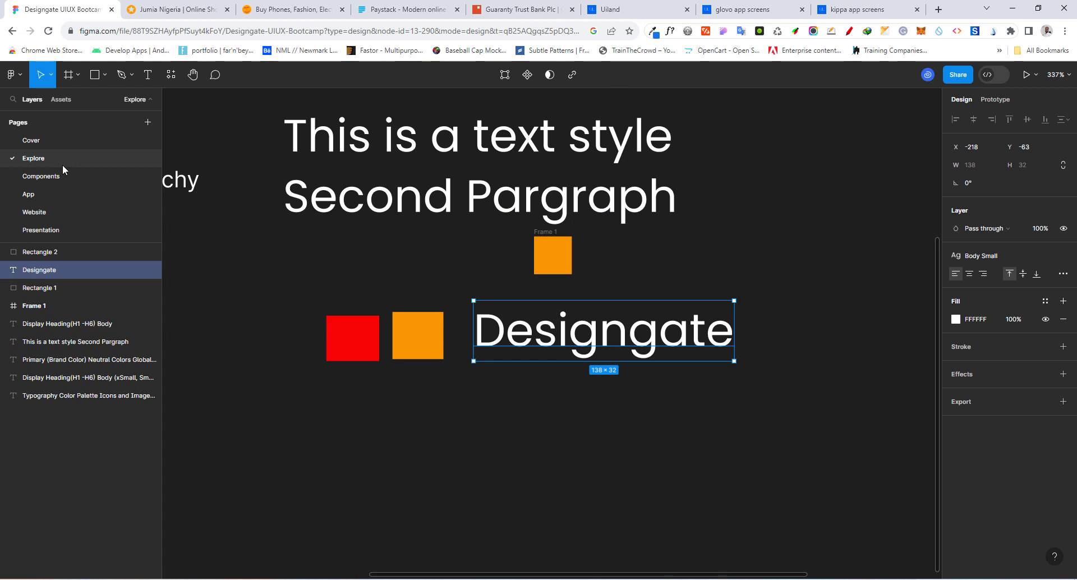
pyautogui.click(720, 233)
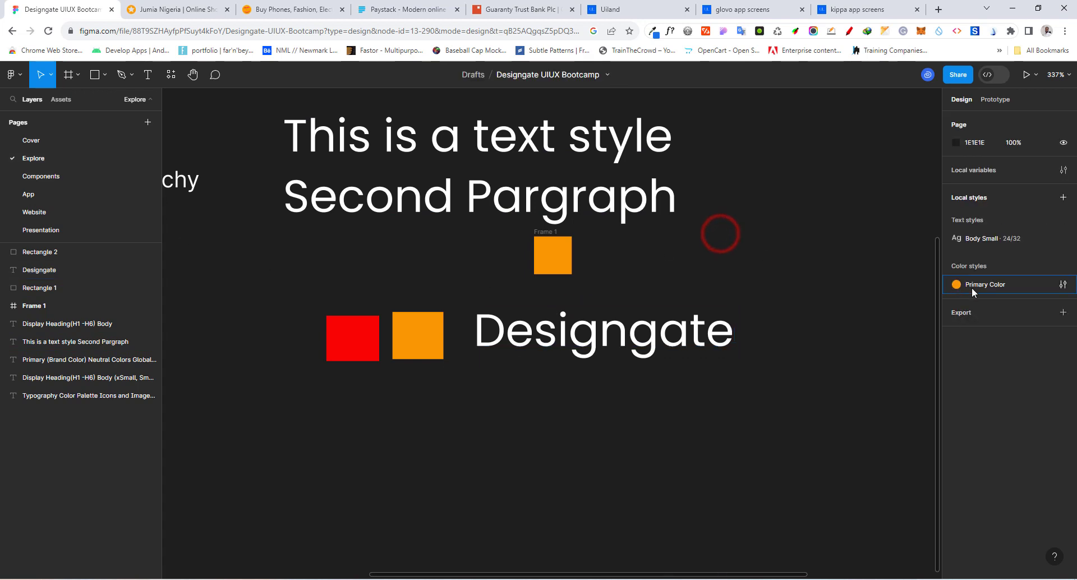